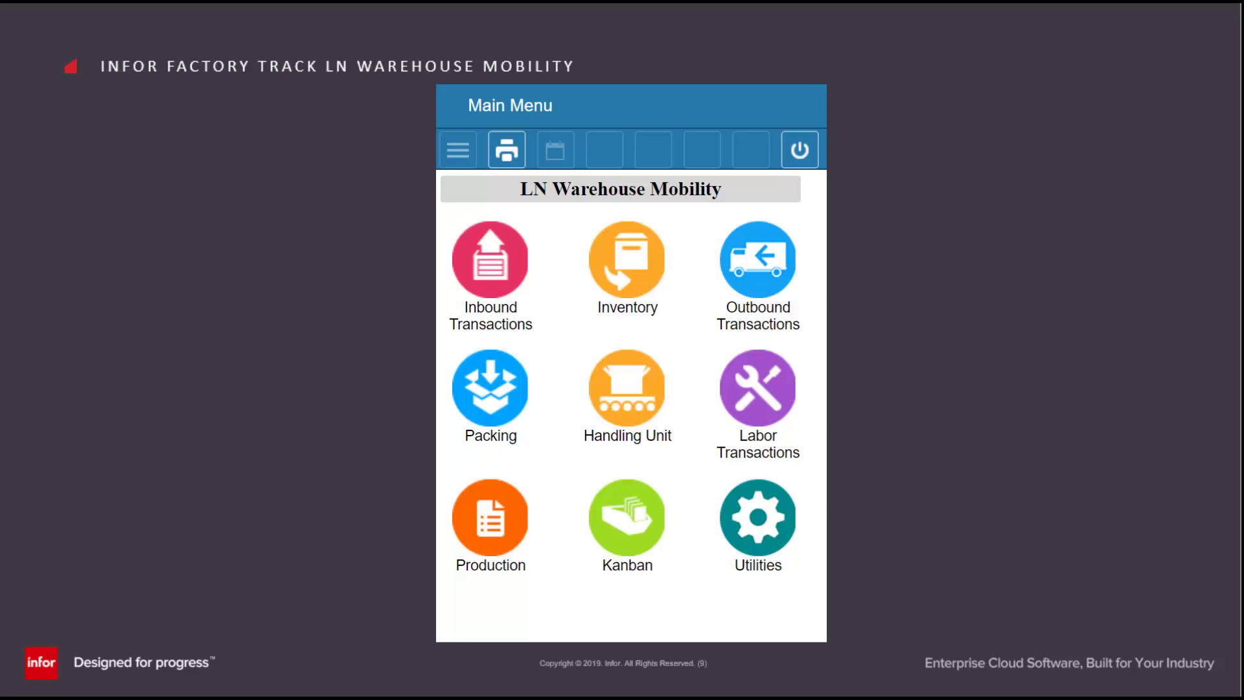
Open Inventory Transfer from the Inventory menu on the Main Menu.
click(652, 284)
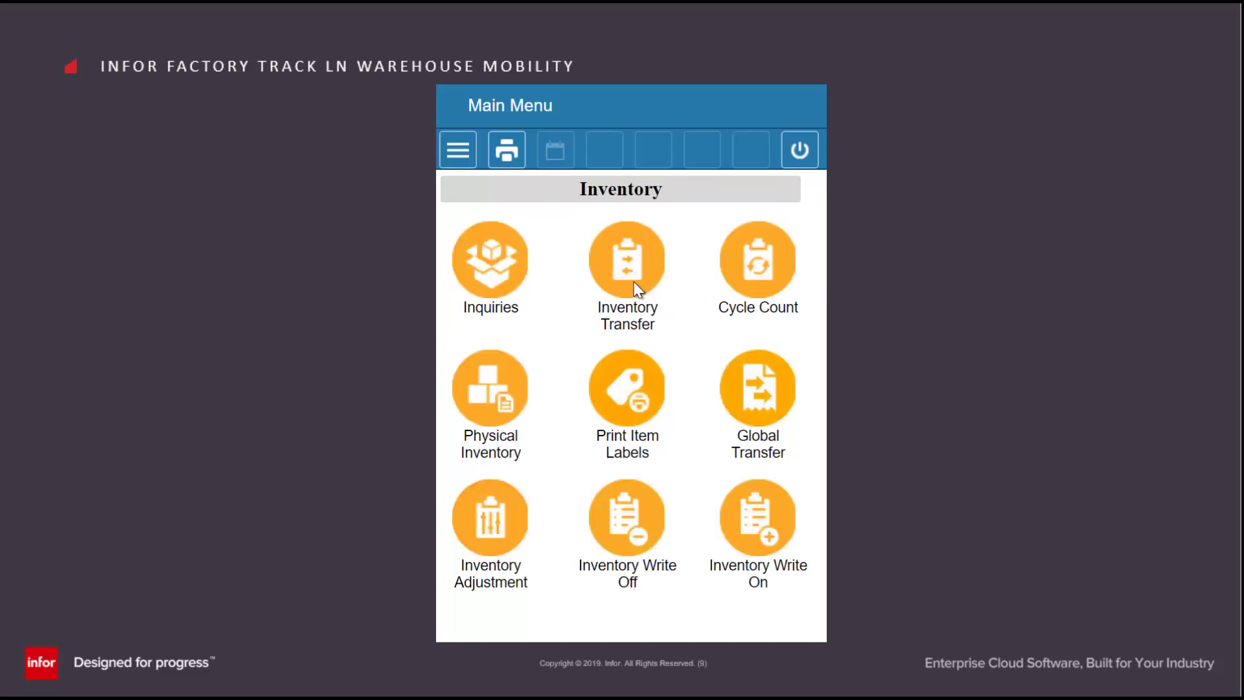
click(674, 281)
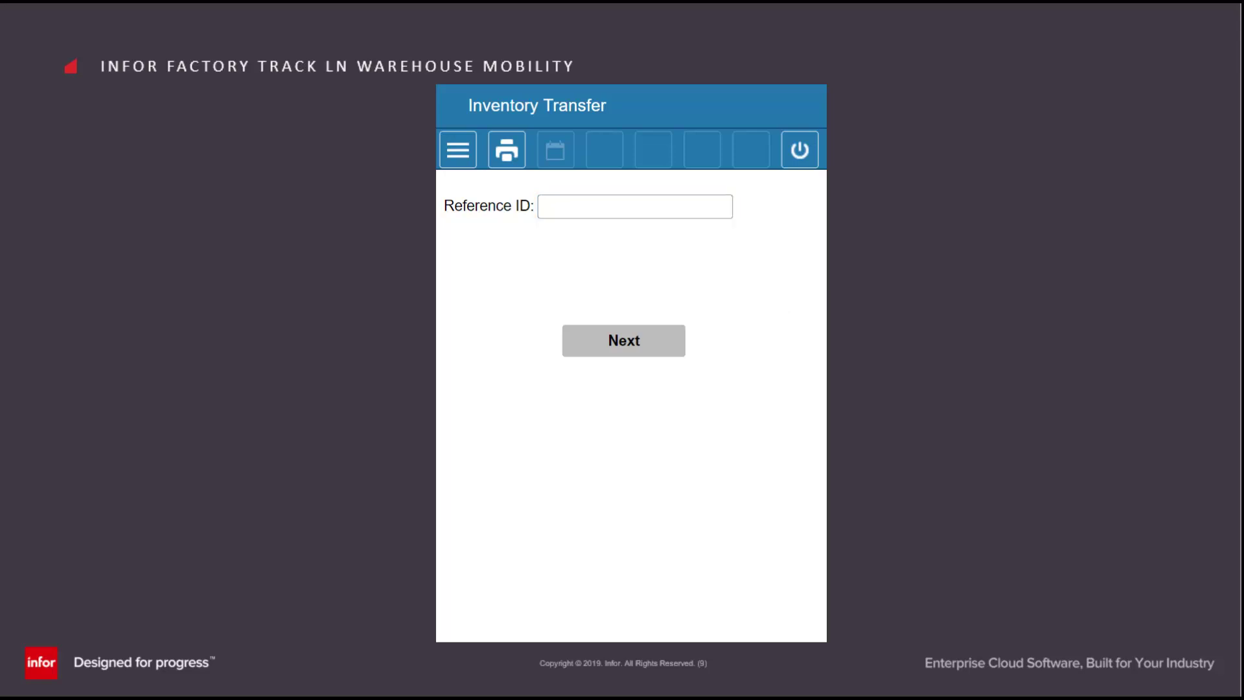
Load handling unit HU-000008362 into the transfer form by its reference ID.
click(623, 211)
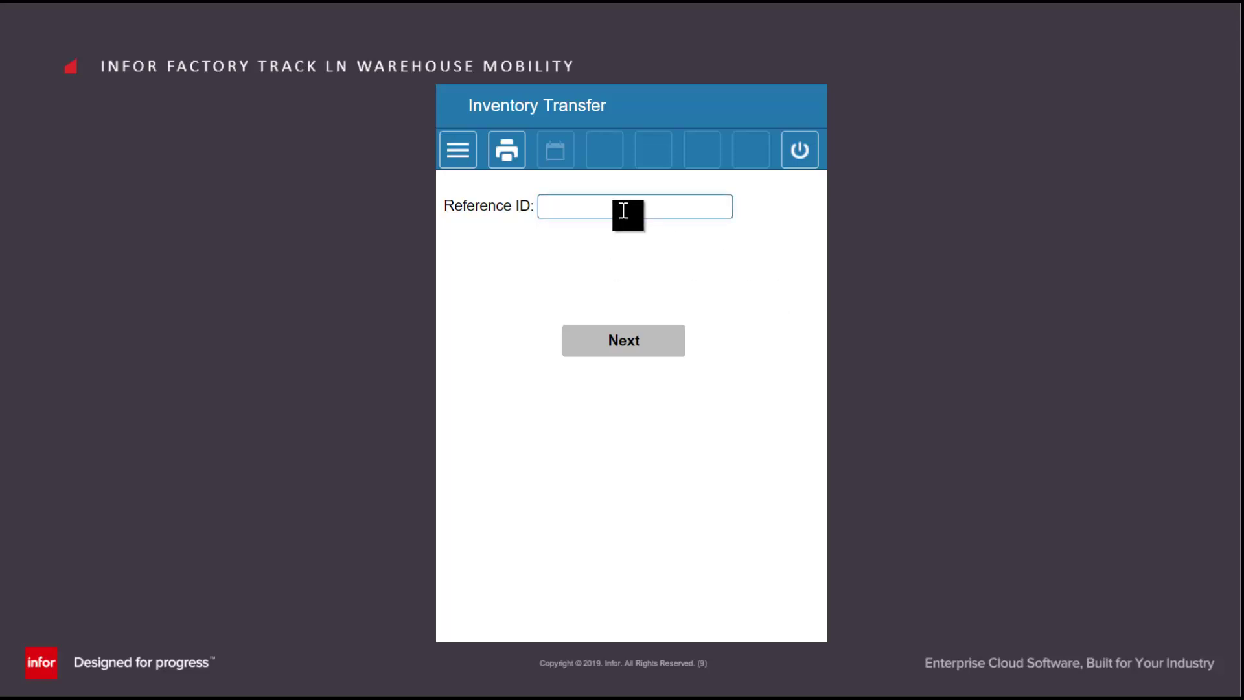
text(HU-000010461)
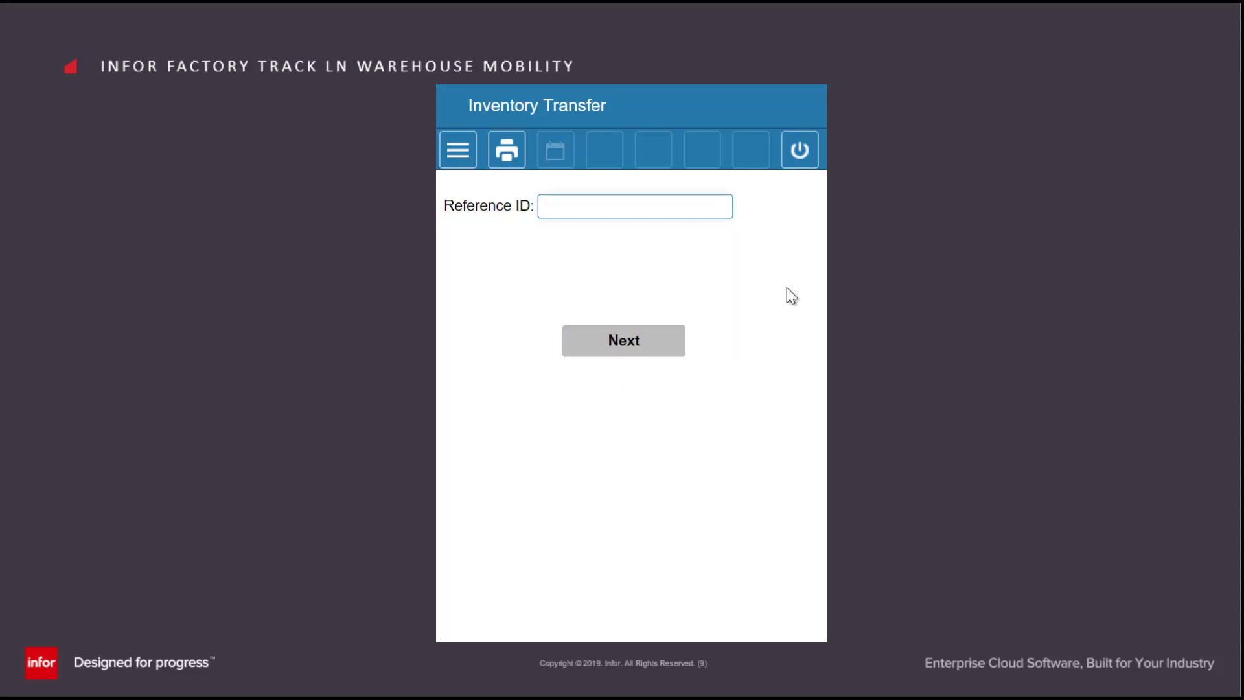
text(HU-000008362)
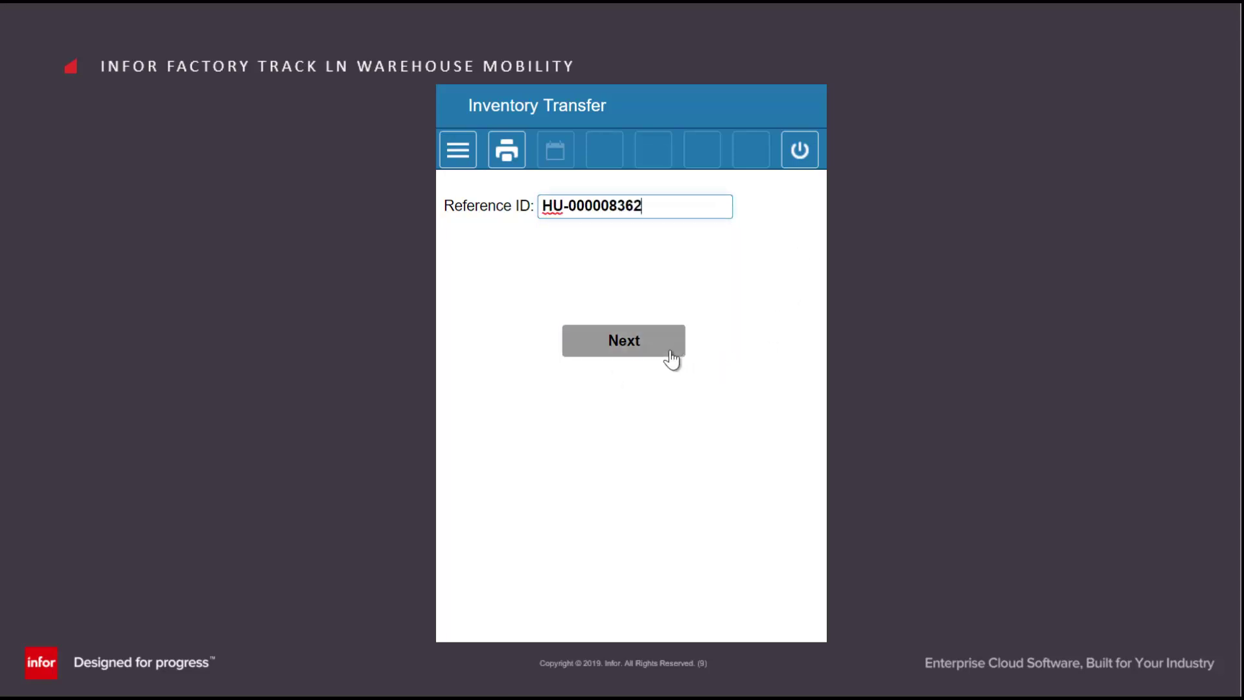
click(646, 344)
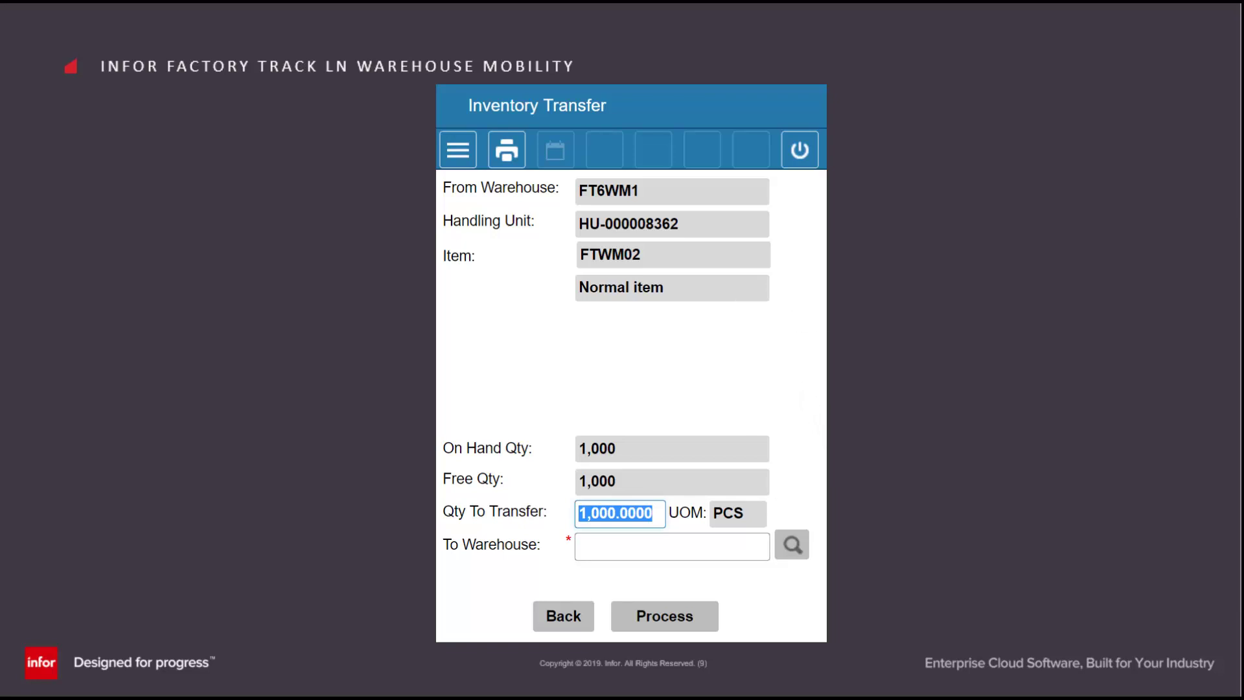
Send the handling unit to warehouse FT7WM2, location A001, and process the transfer.
click(619, 547)
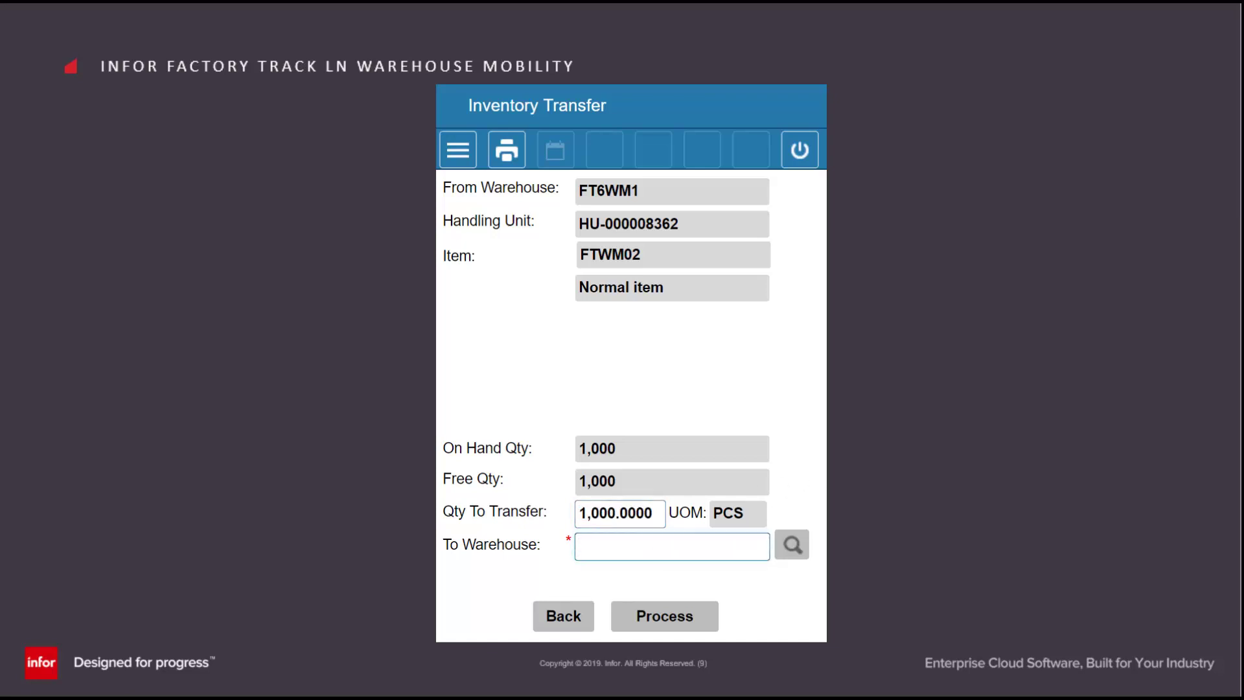
text(ft7wm2)
key(Return)
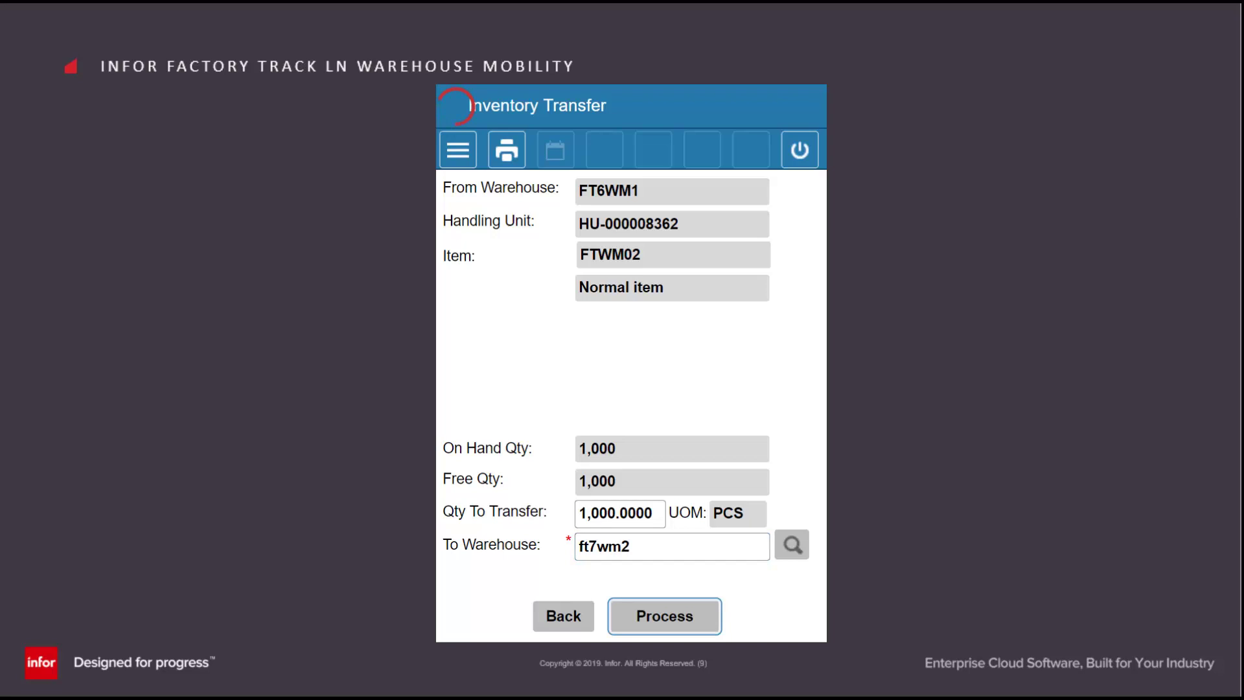
text(A001)
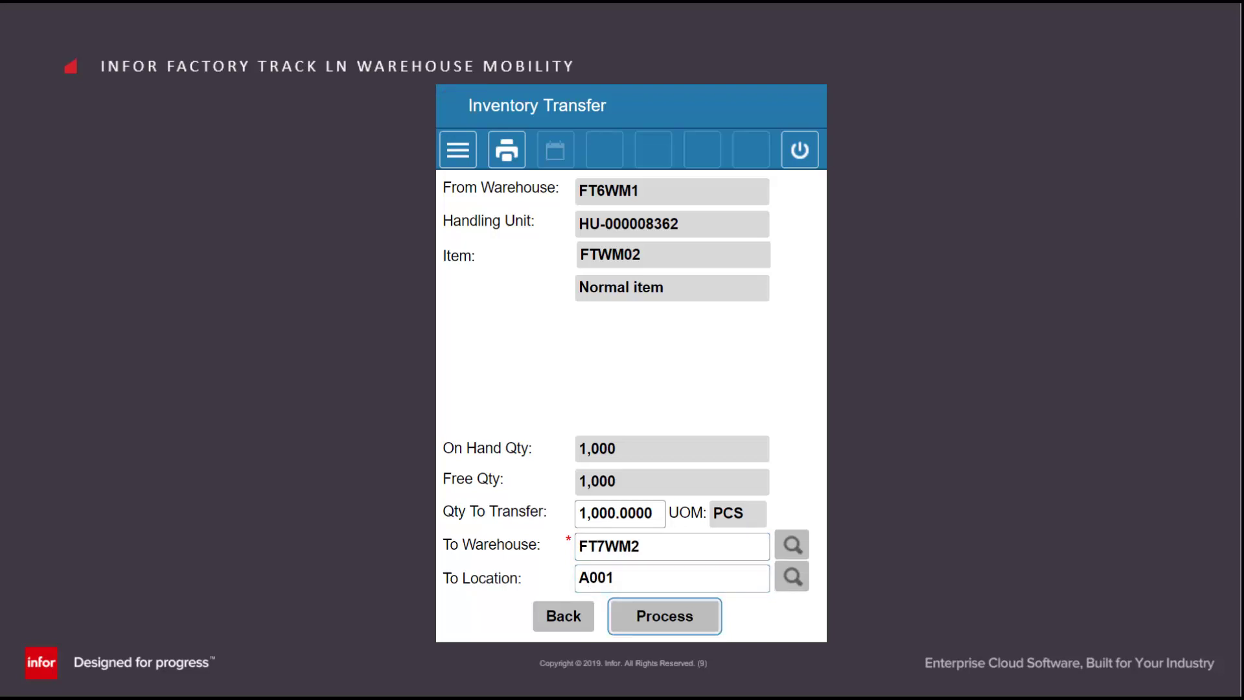
click(674, 625)
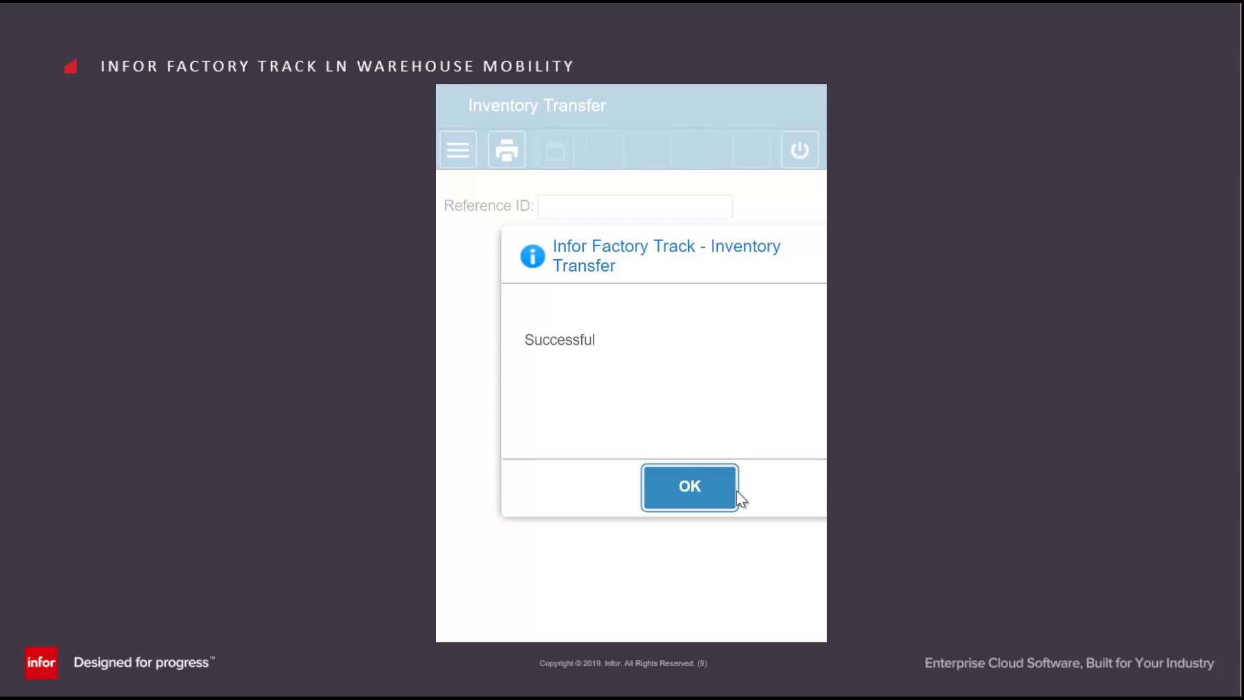
click(702, 486)
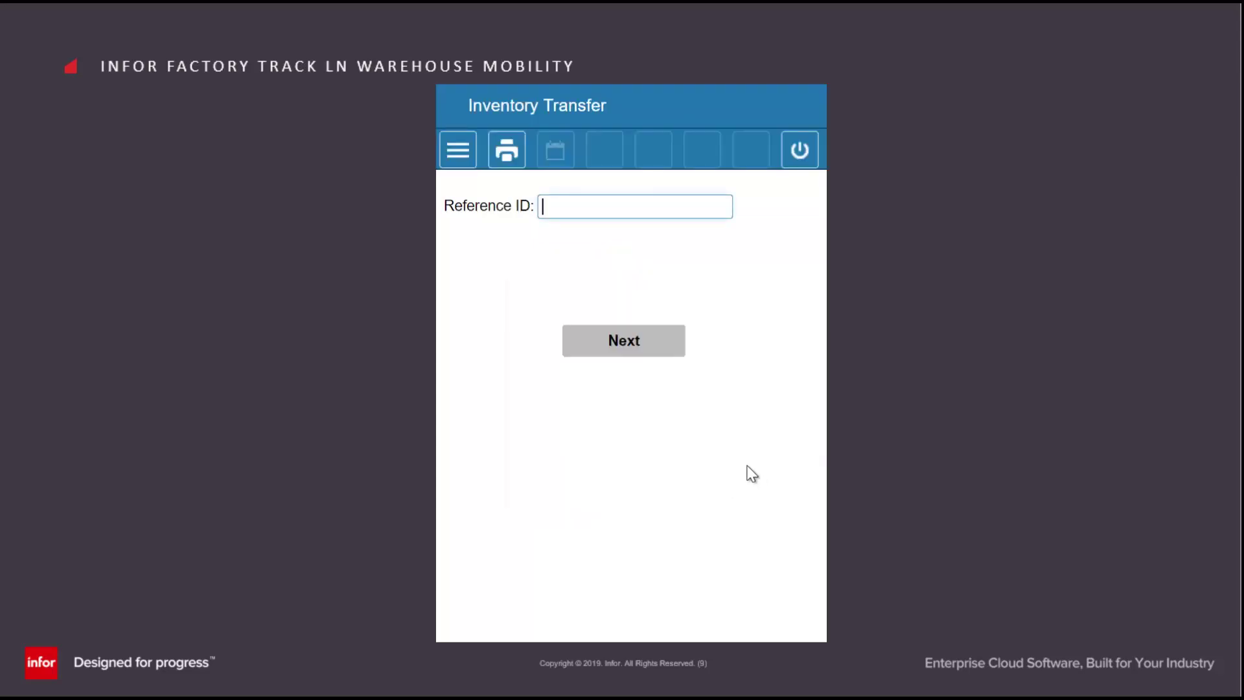
Start a blank transfer: 10 PCS of item FTWM02 from FT7WM2, location A001.
click(640, 345)
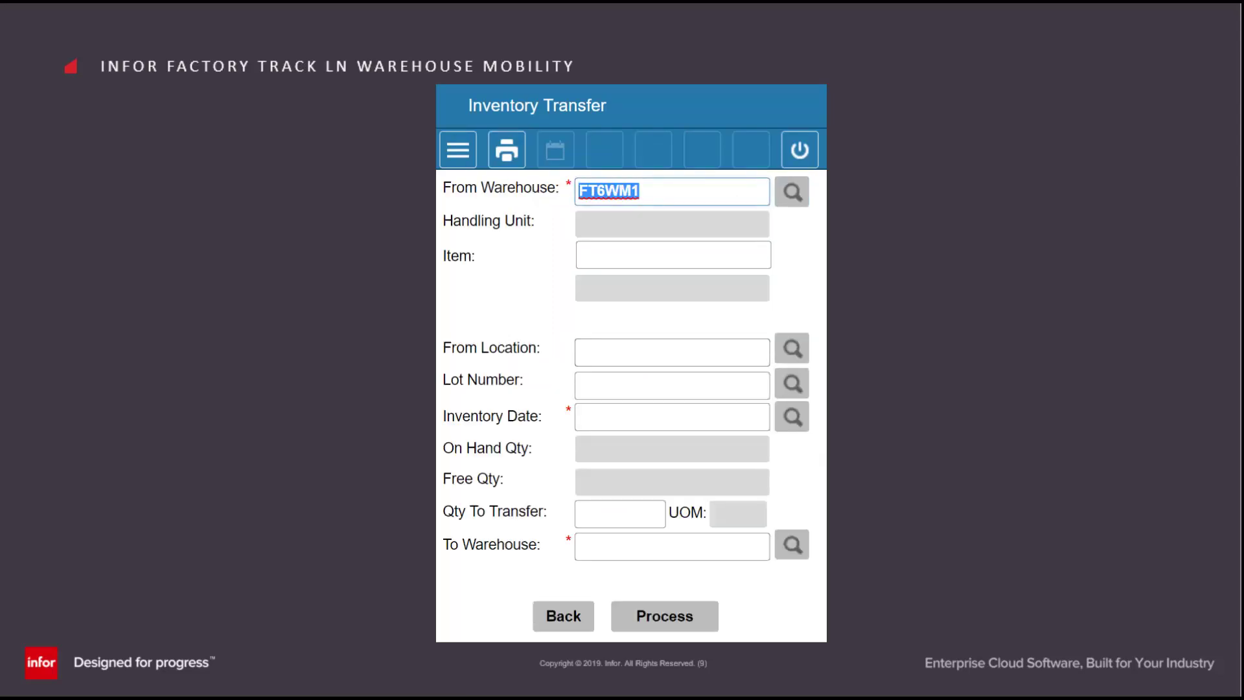
text(FTW)
key(BackSpace)
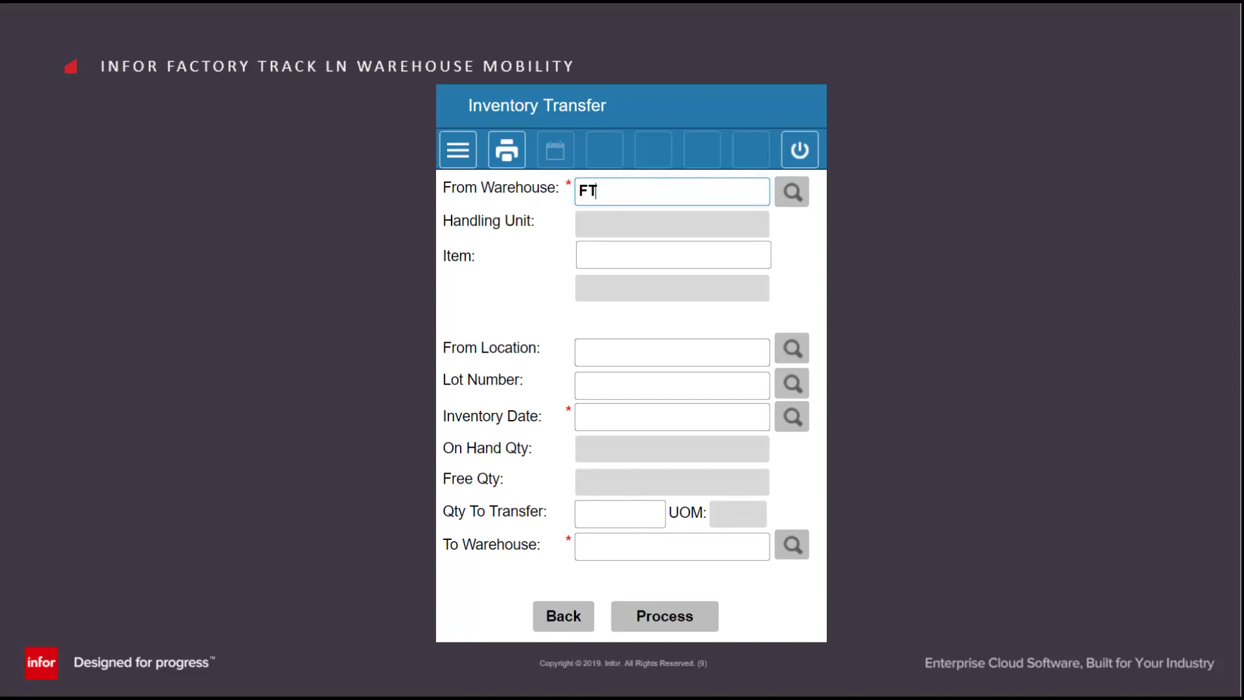
text(7WM2)
key(Tab)
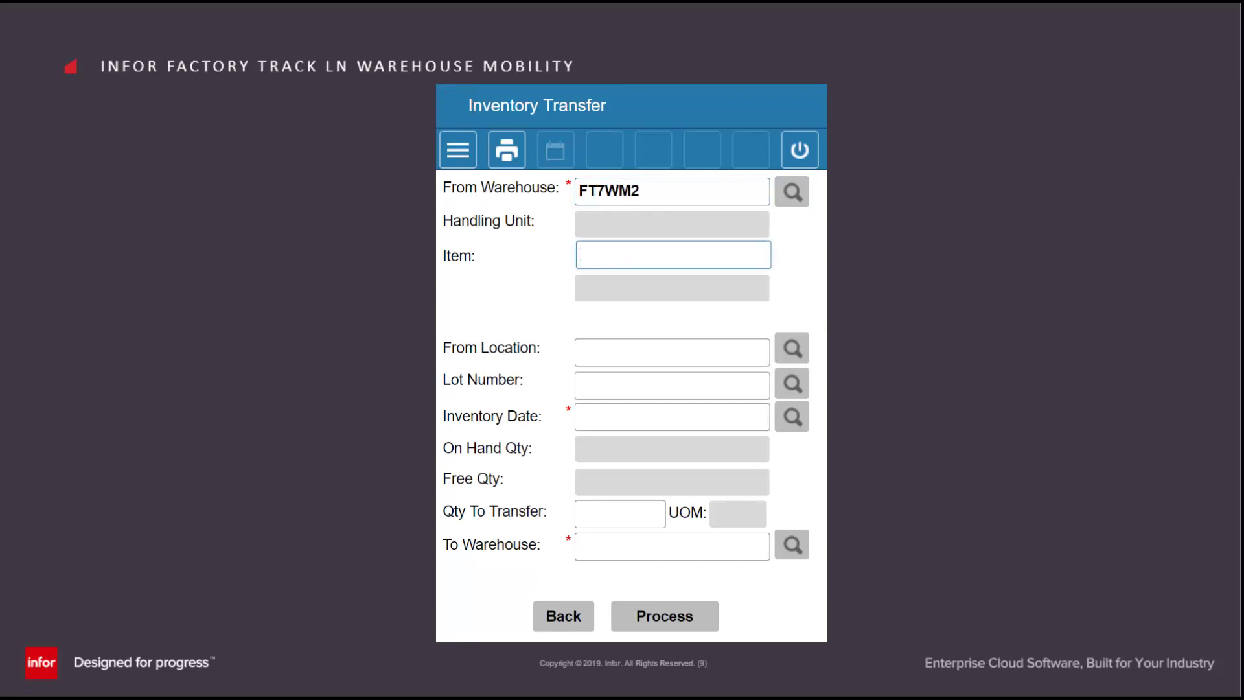
text(FTWM02)
key(Tab)
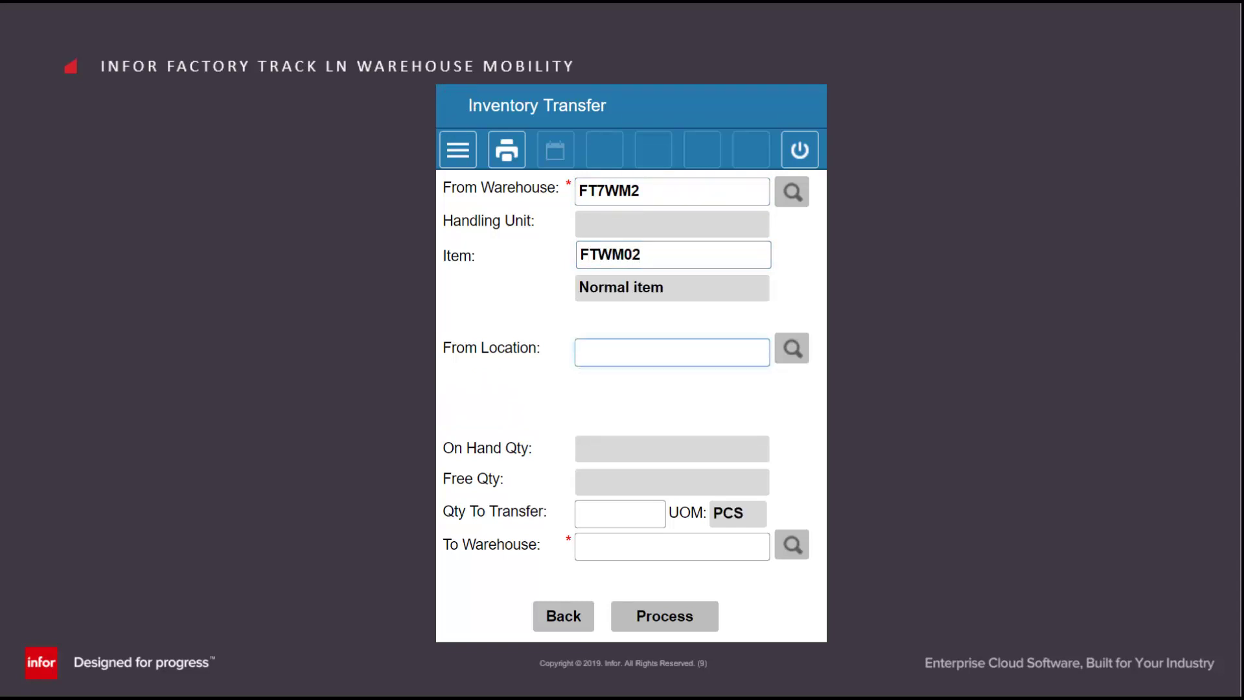
text(A001)
key(Tab)
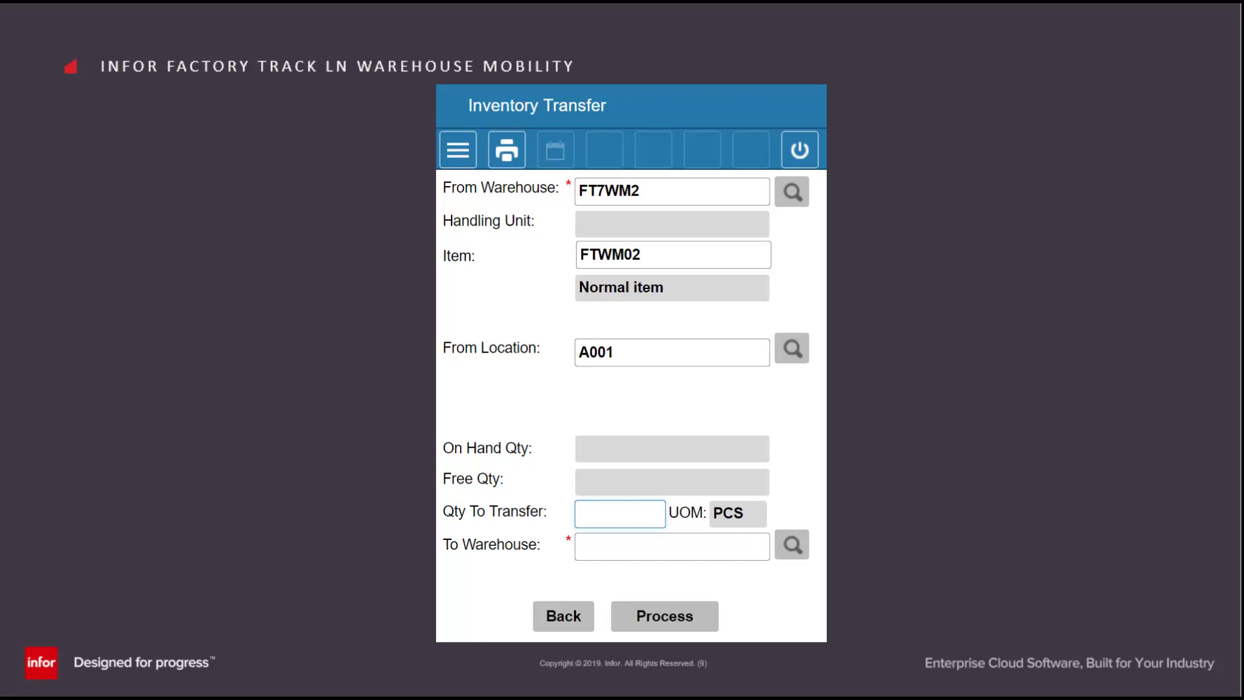
text(10)
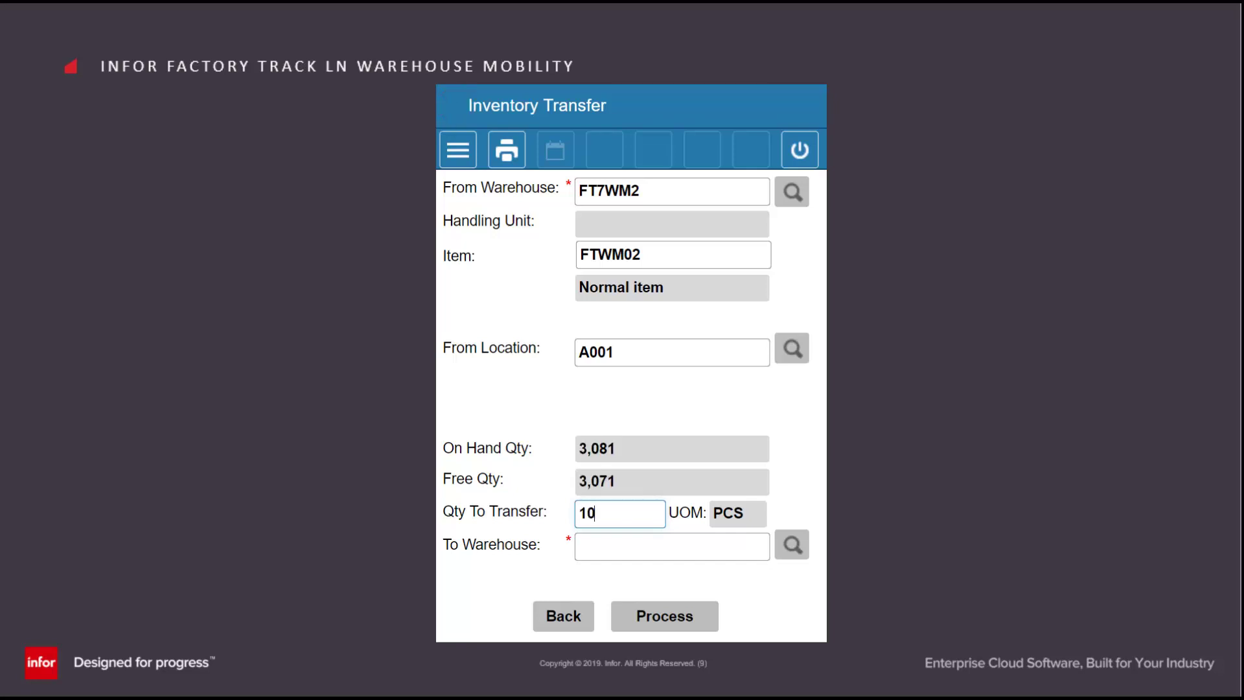
key(Tab)
Set the destination to FT7WM2, location A002, and process the transfer.
text(FTWM)
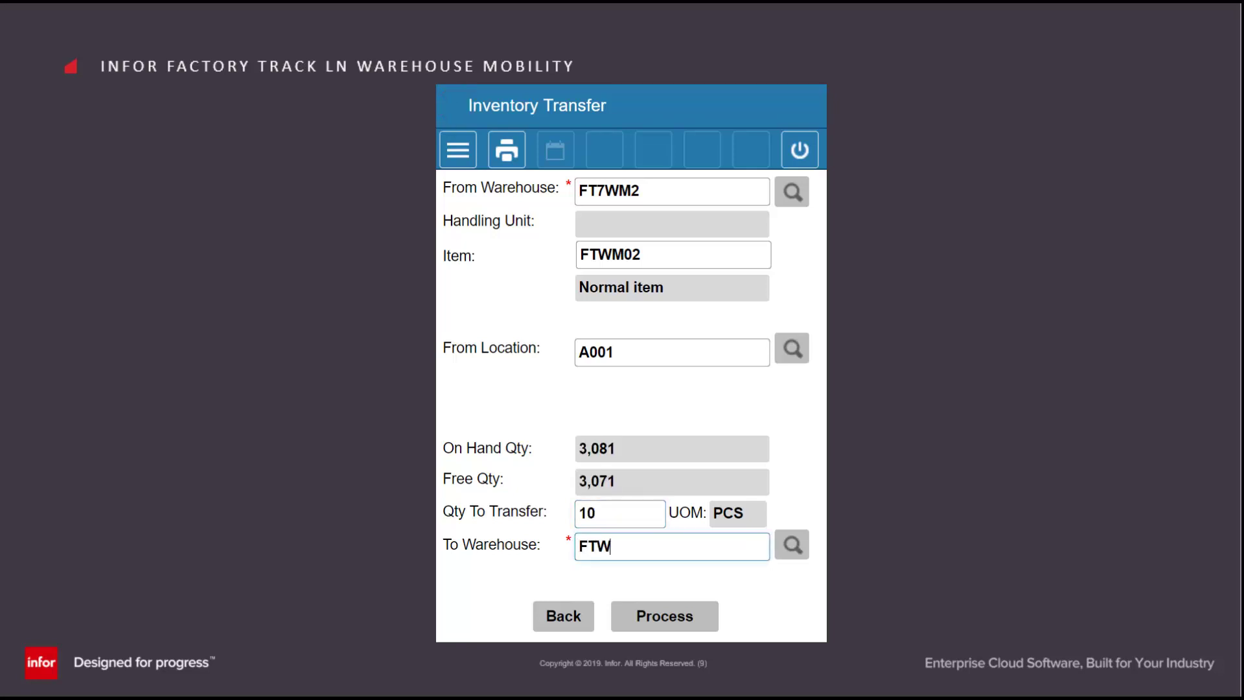
key(BackSpace)
key(BackSpace)
text(7WM2)
key(Tab)
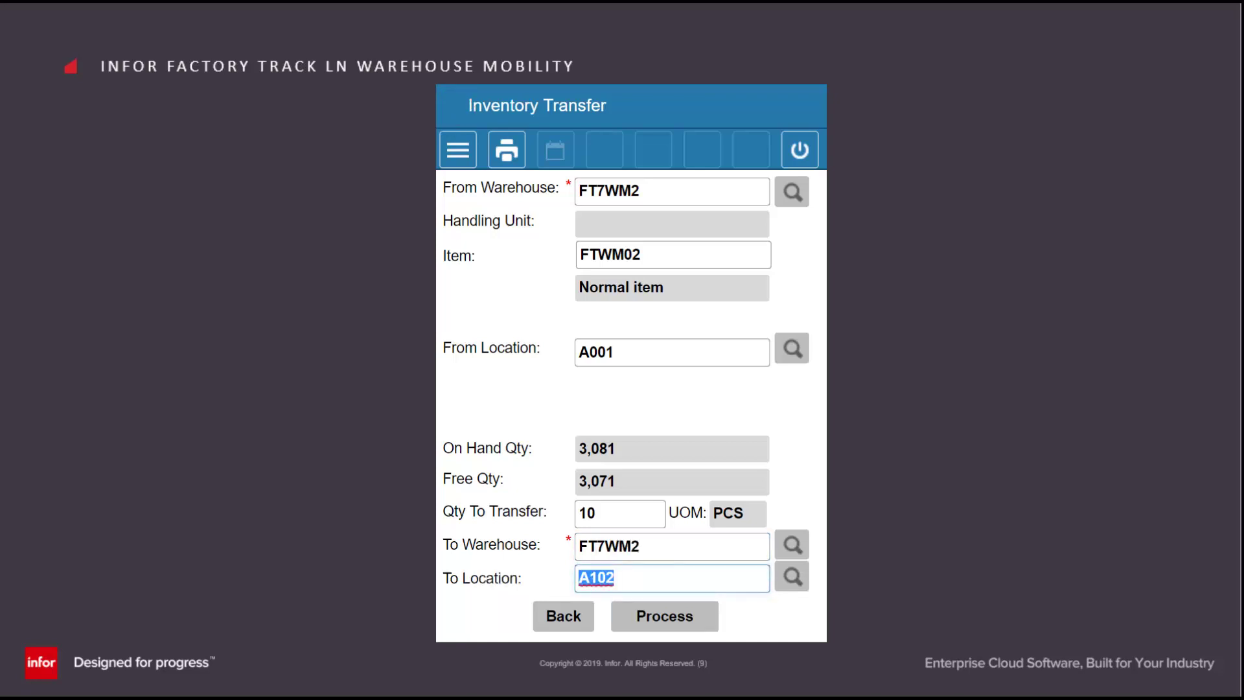
text(A002)
key(Tab)
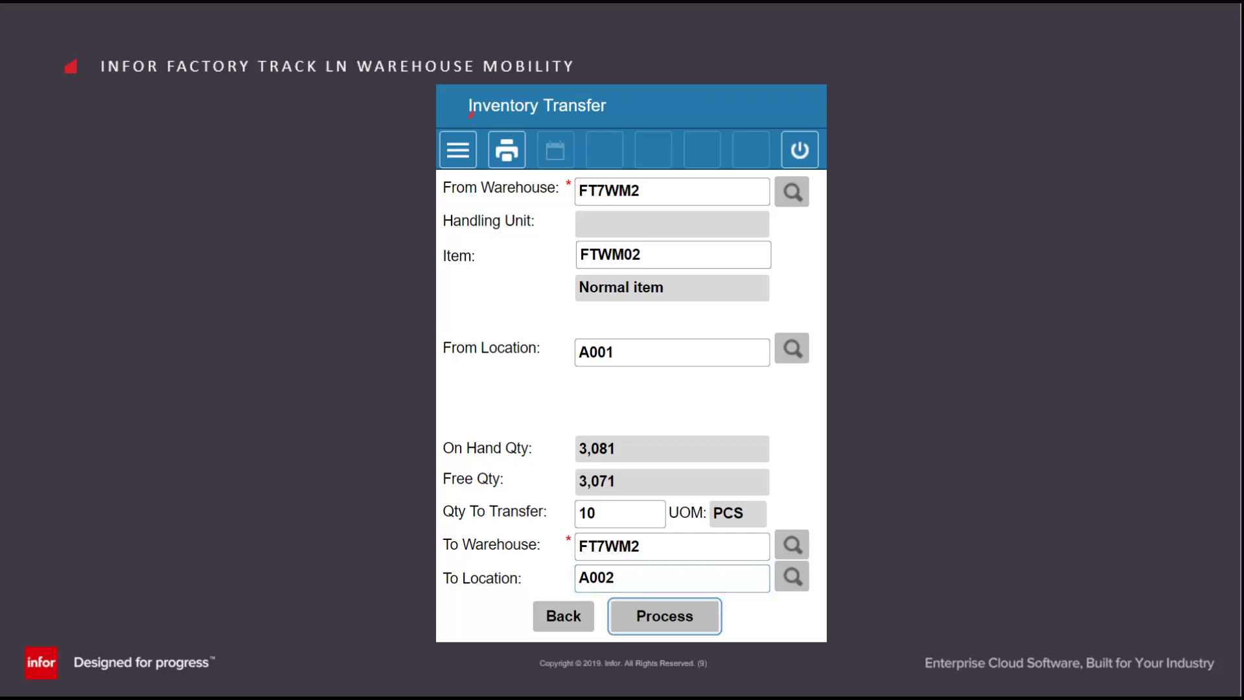
click(678, 621)
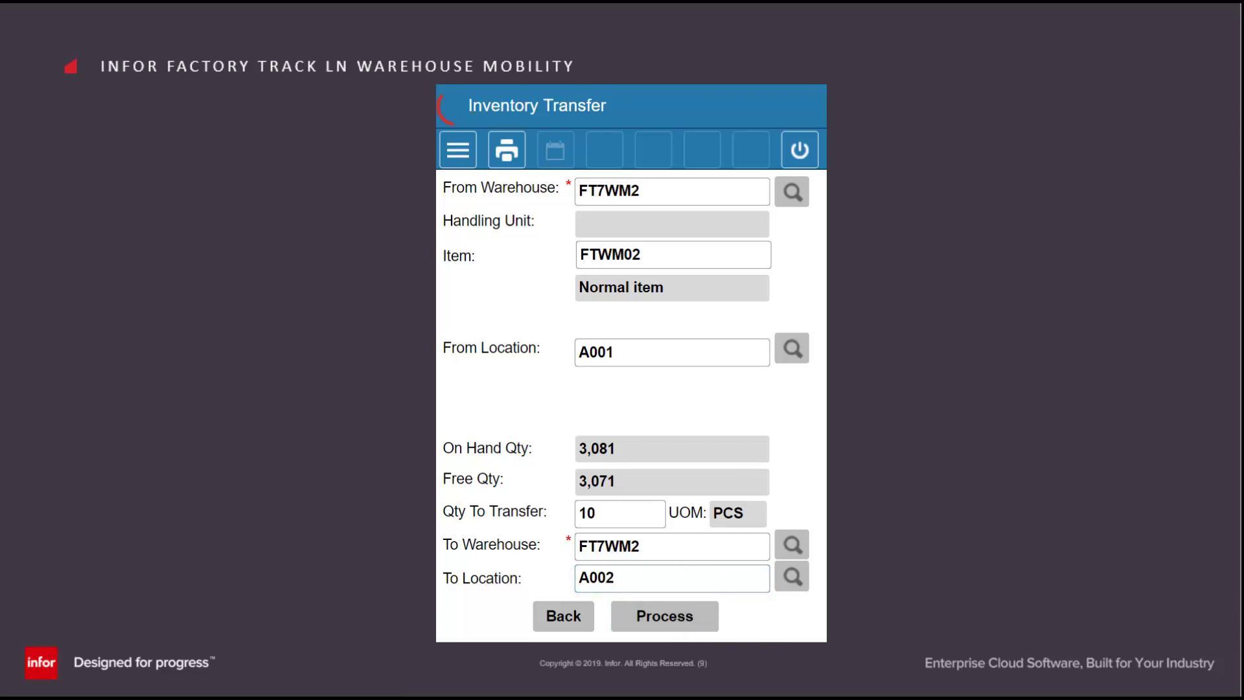
click(681, 487)
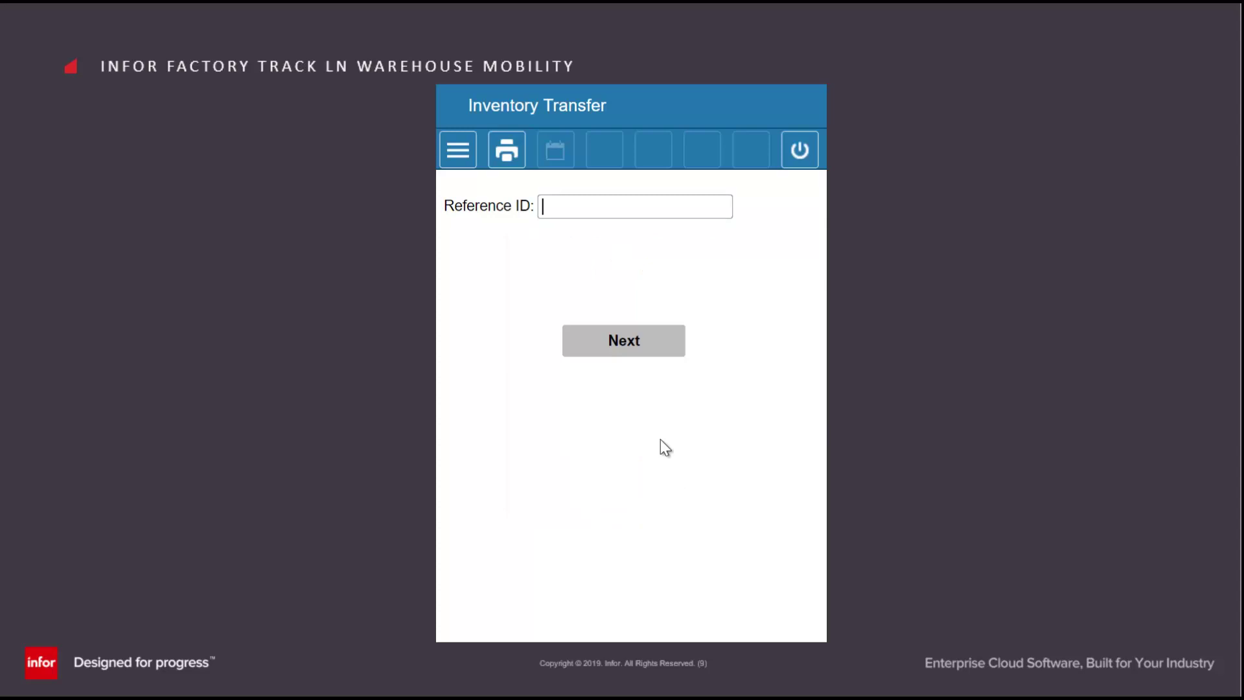
click(605, 341)
click(607, 257)
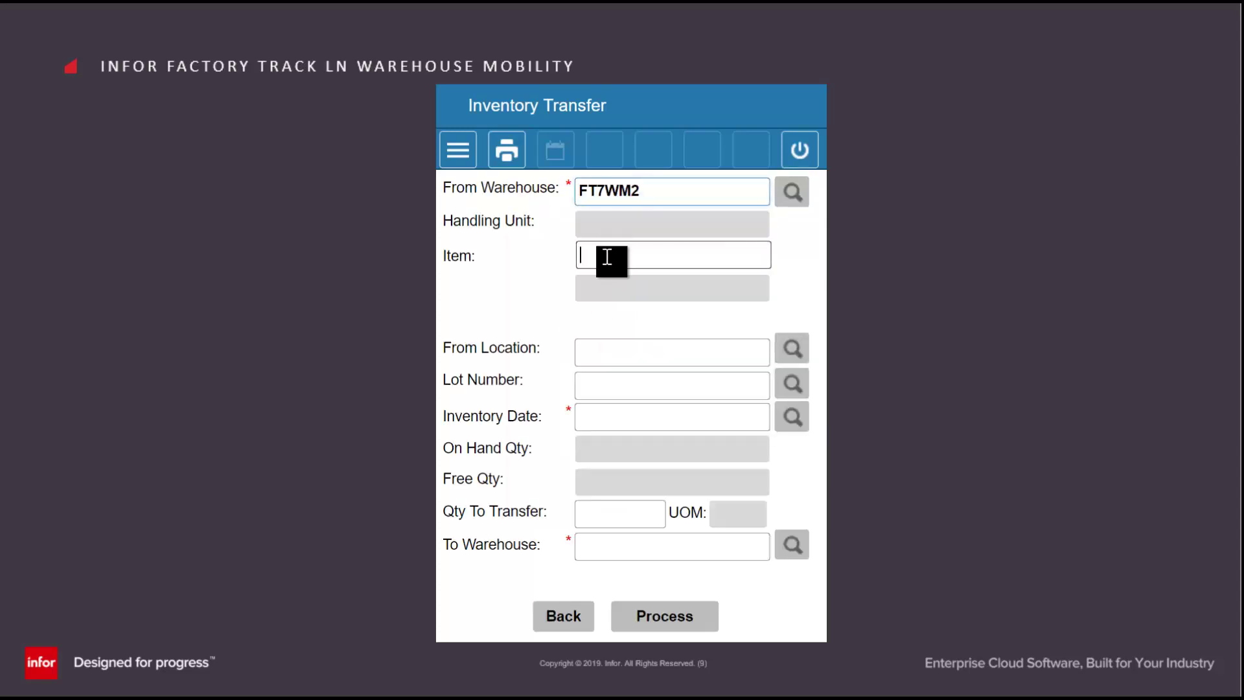
text(FTWM)
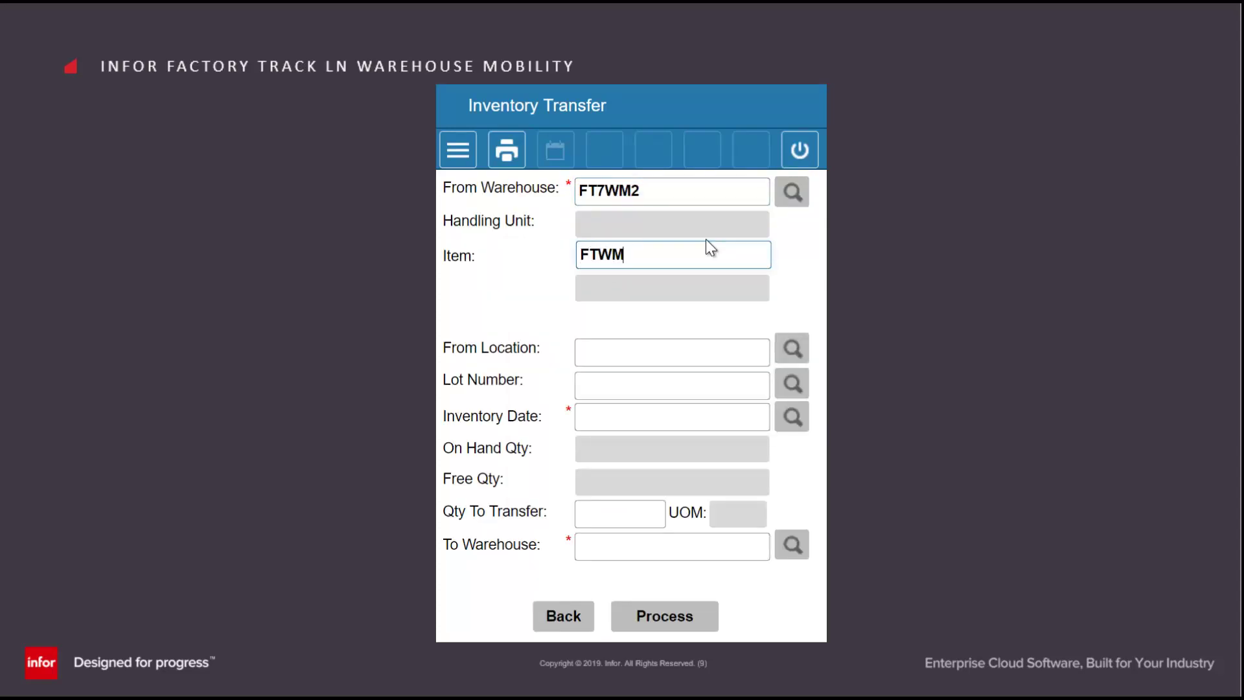
text(04LD)
key(Tab)
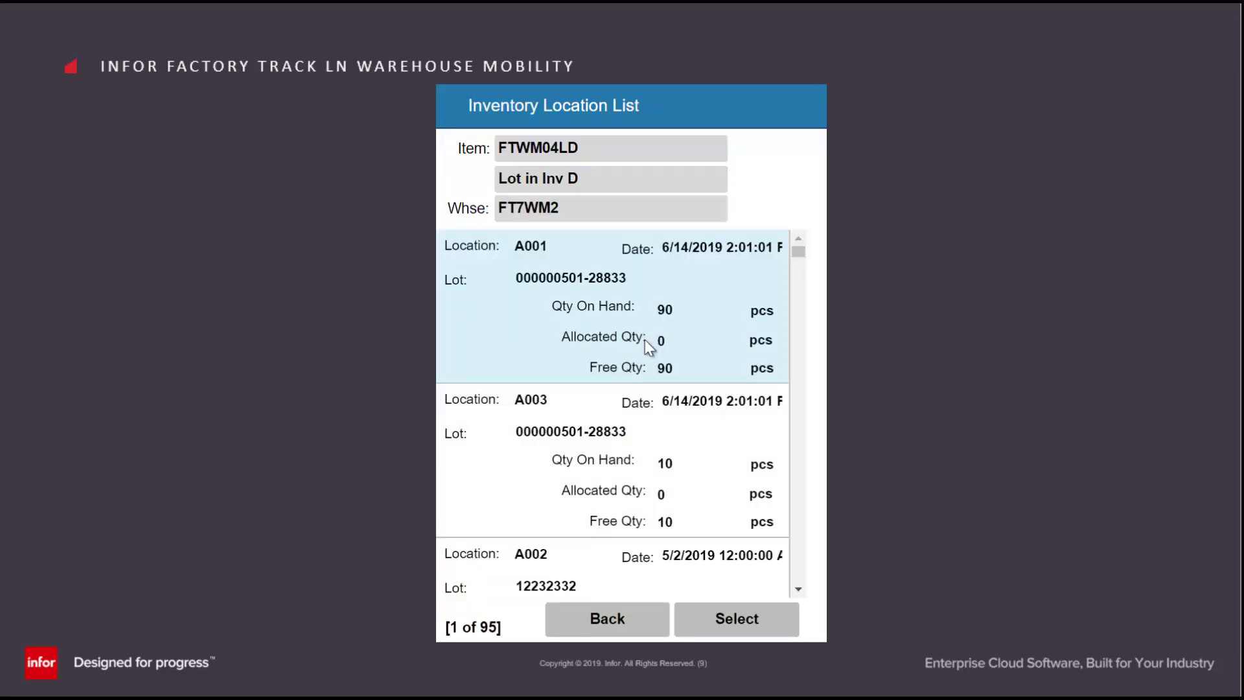
click(748, 614)
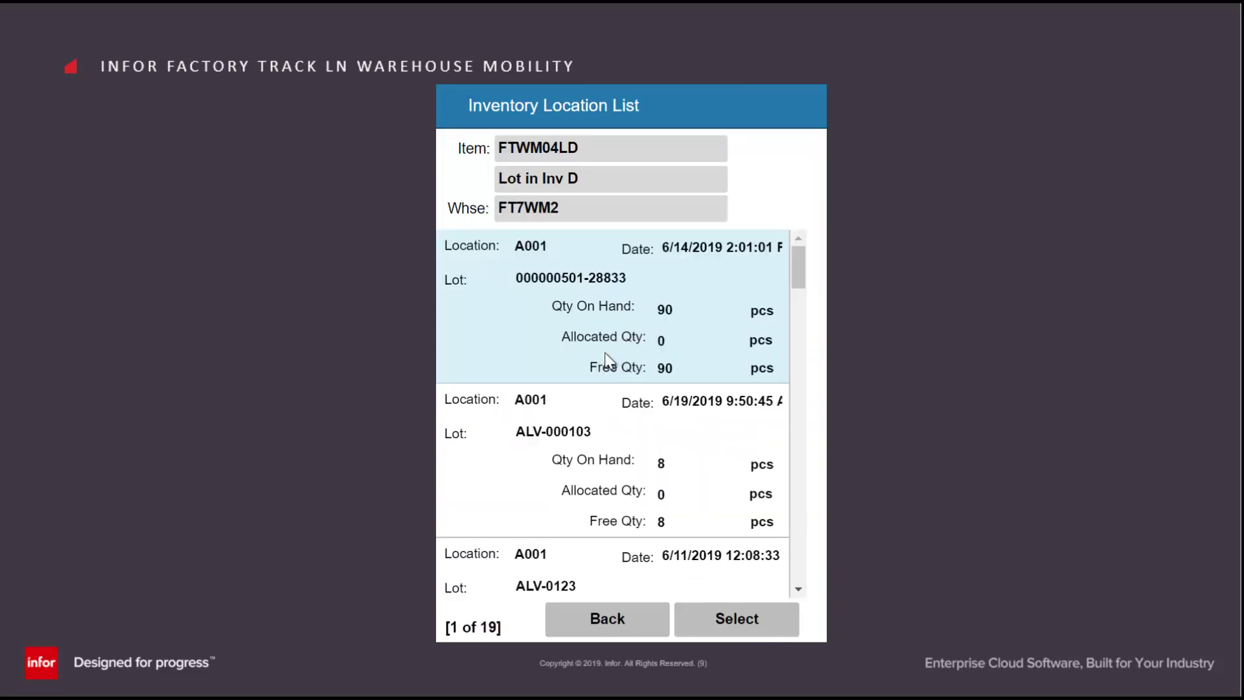
click(746, 619)
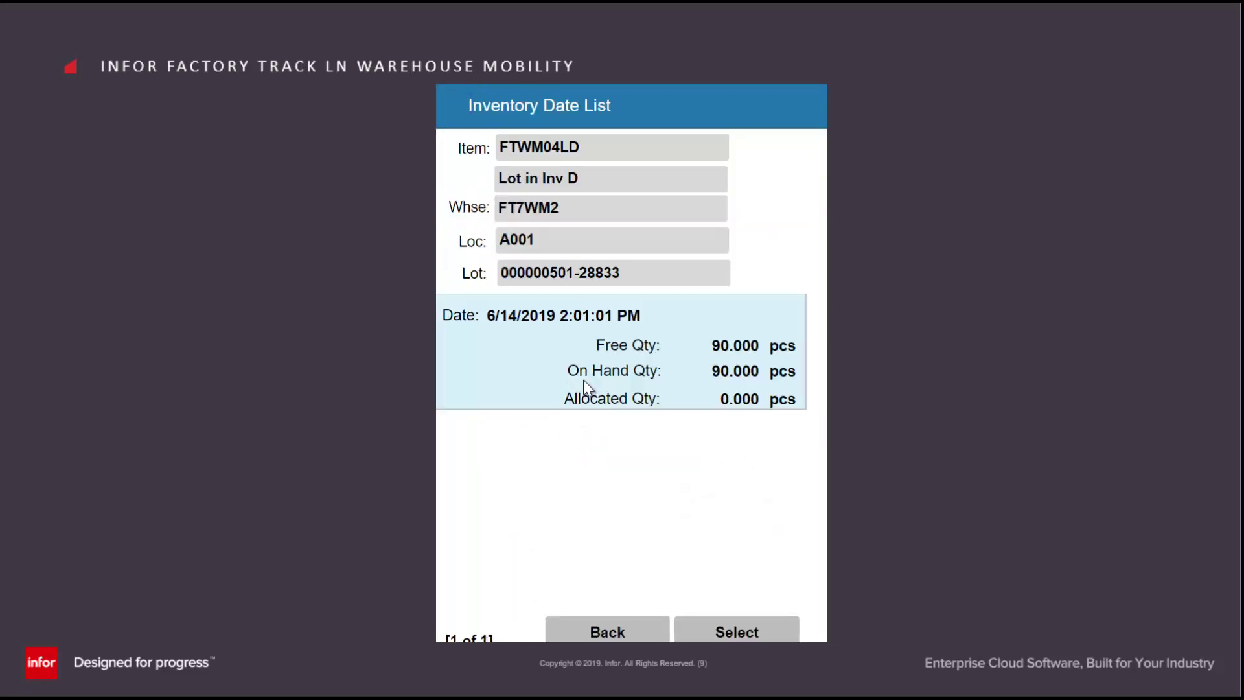
click(730, 618)
Move 10 PCS to FT7WM2 location A002 and post the lot transfer.
click(627, 519)
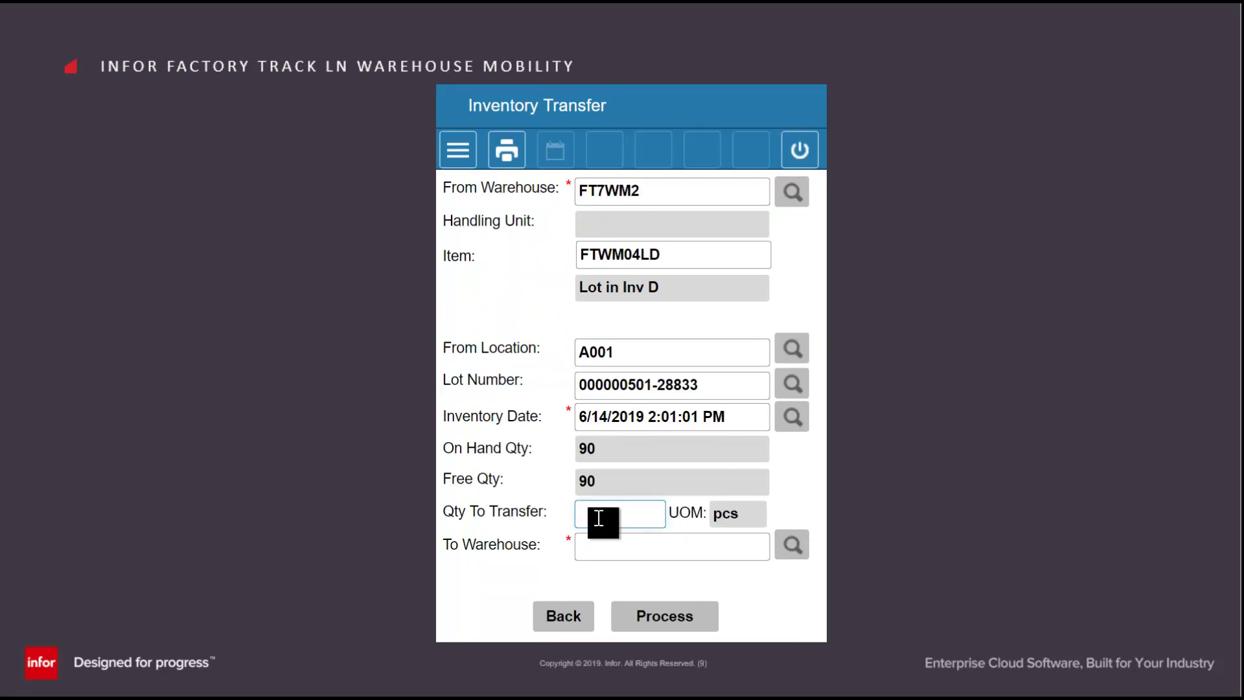
text(1)
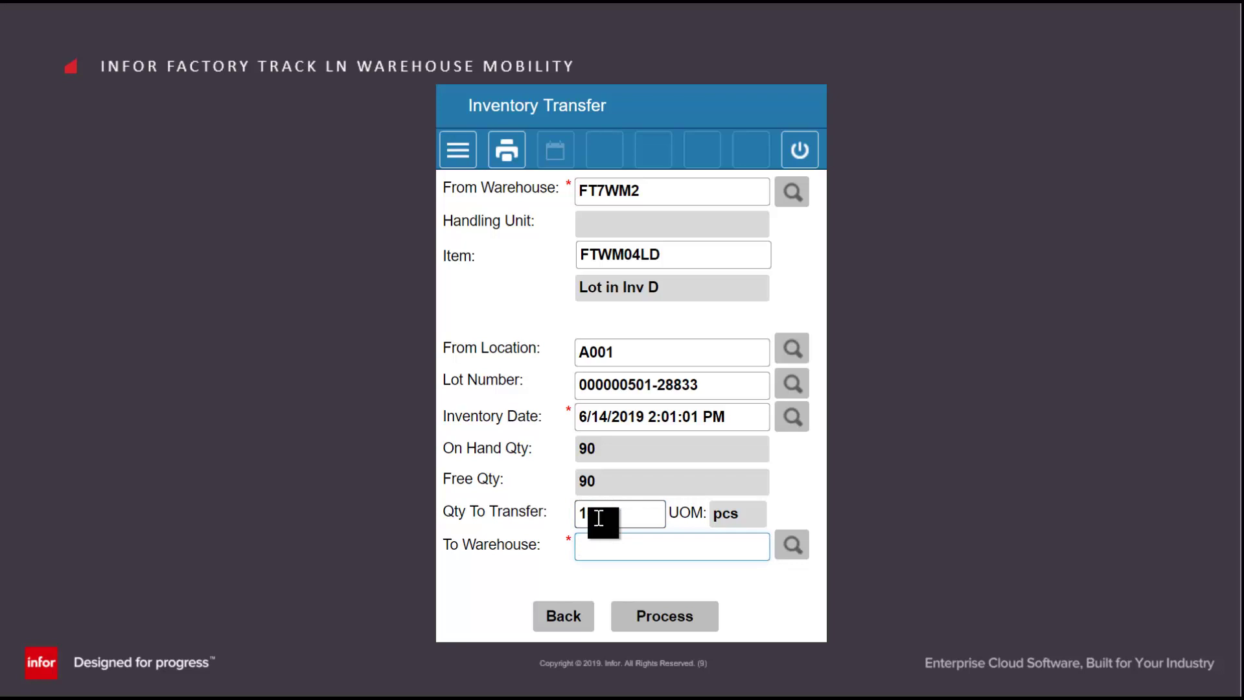
text(FT7WM2)
key(Return)
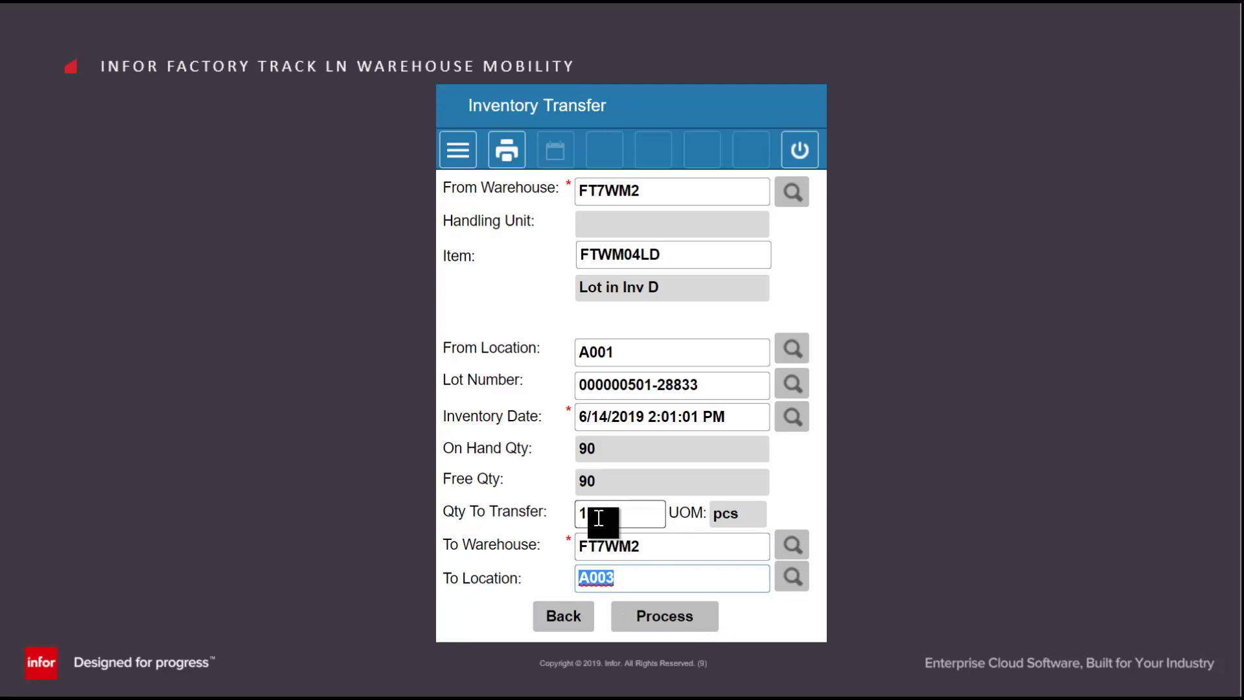
text(A002)
key(Return)
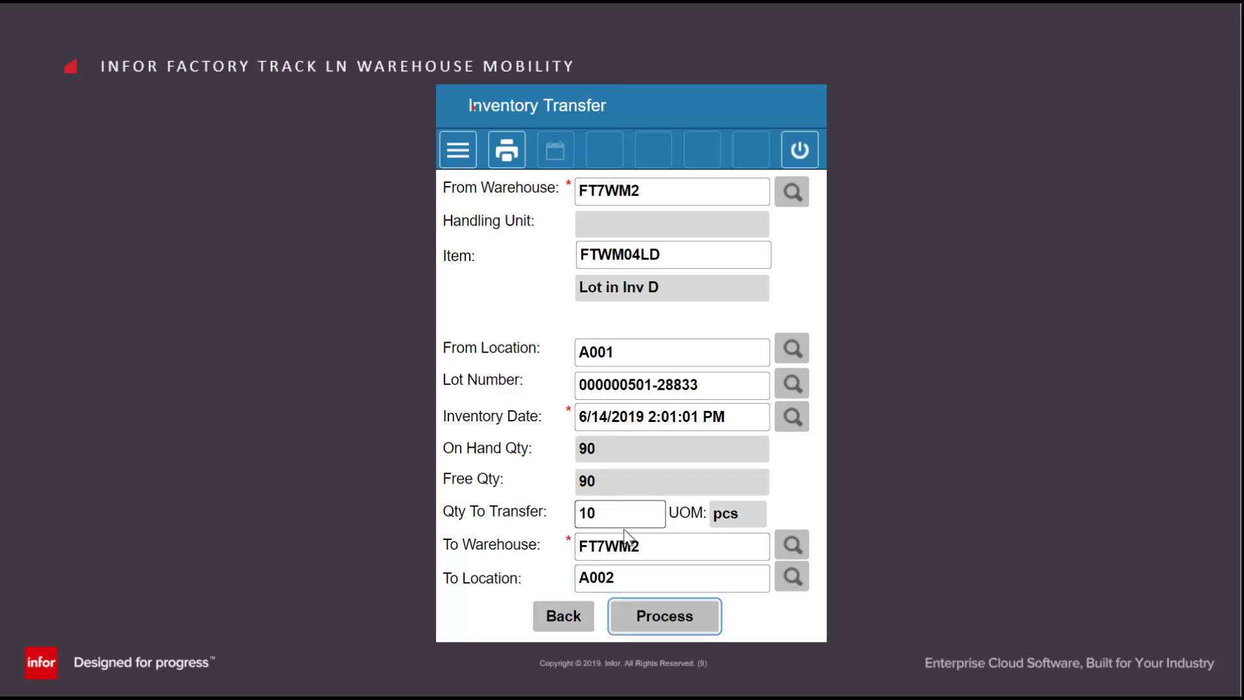
click(688, 625)
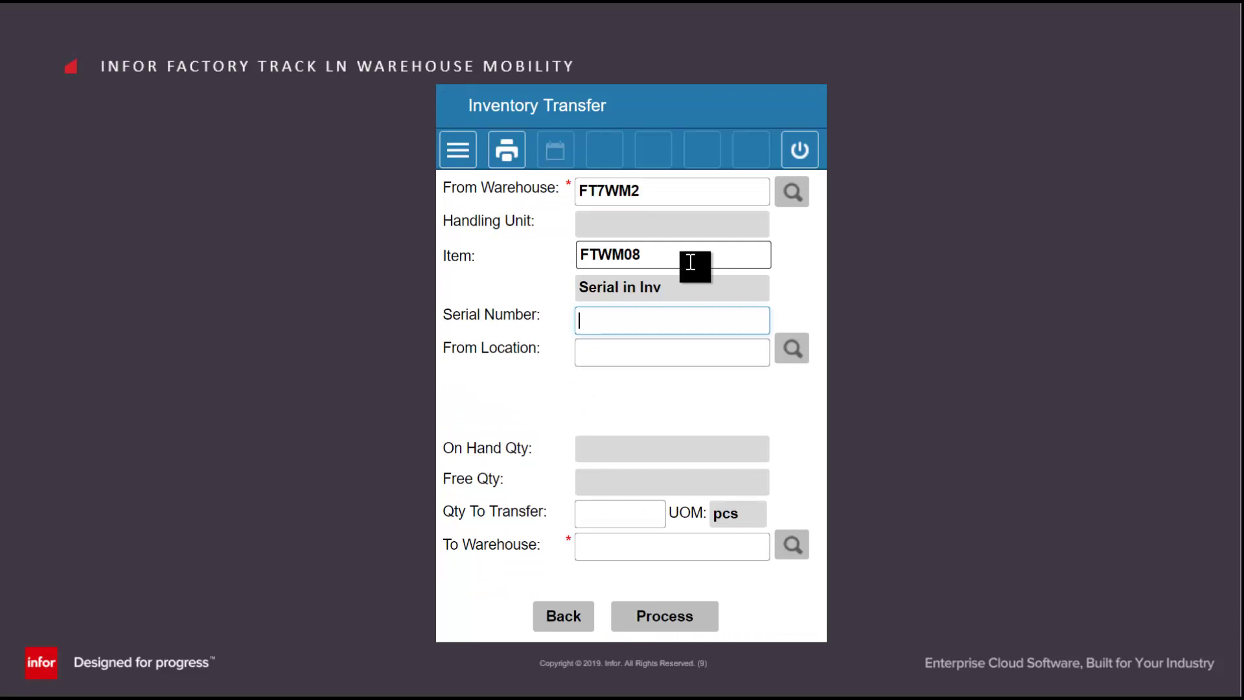
Fill in 3 PCS of FTWM08 from A003 to FT7WM2 location A001 and submit for serial entry.
key(Tab)
text(A003)
key(Tab)
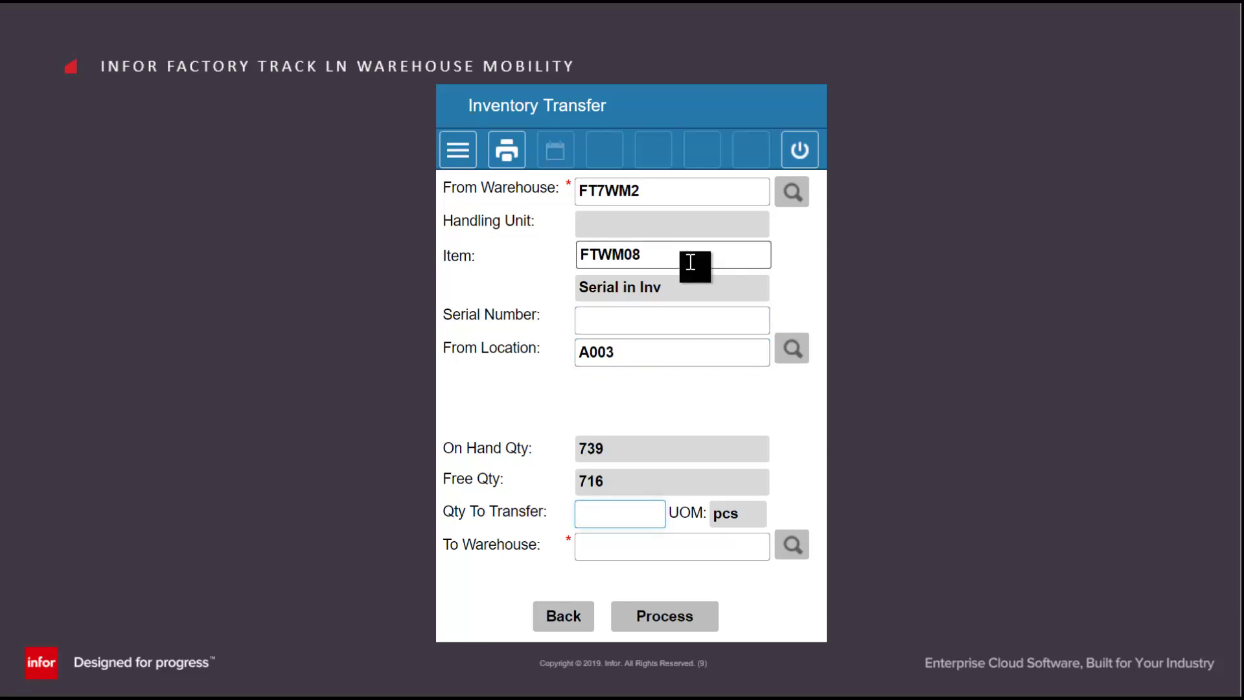
text(3)
key(Tab)
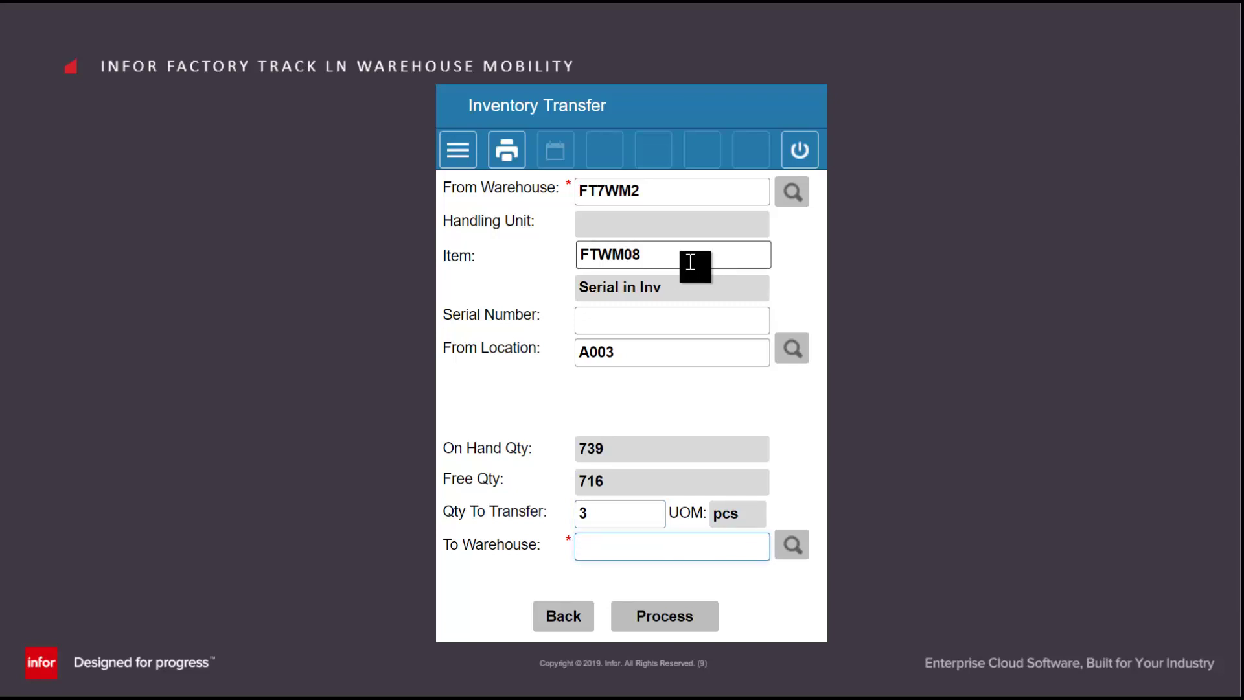
text(FT7WM2)
key(Tab)
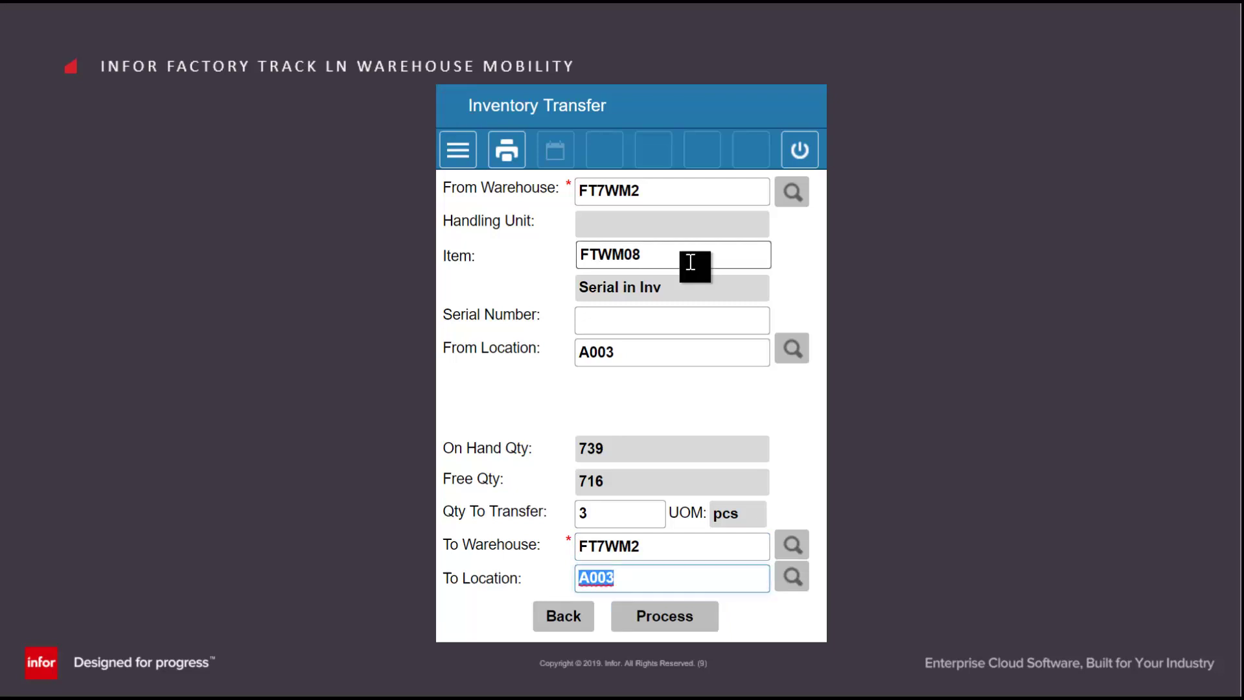
text(A001)
key(Tab)
key(Return)
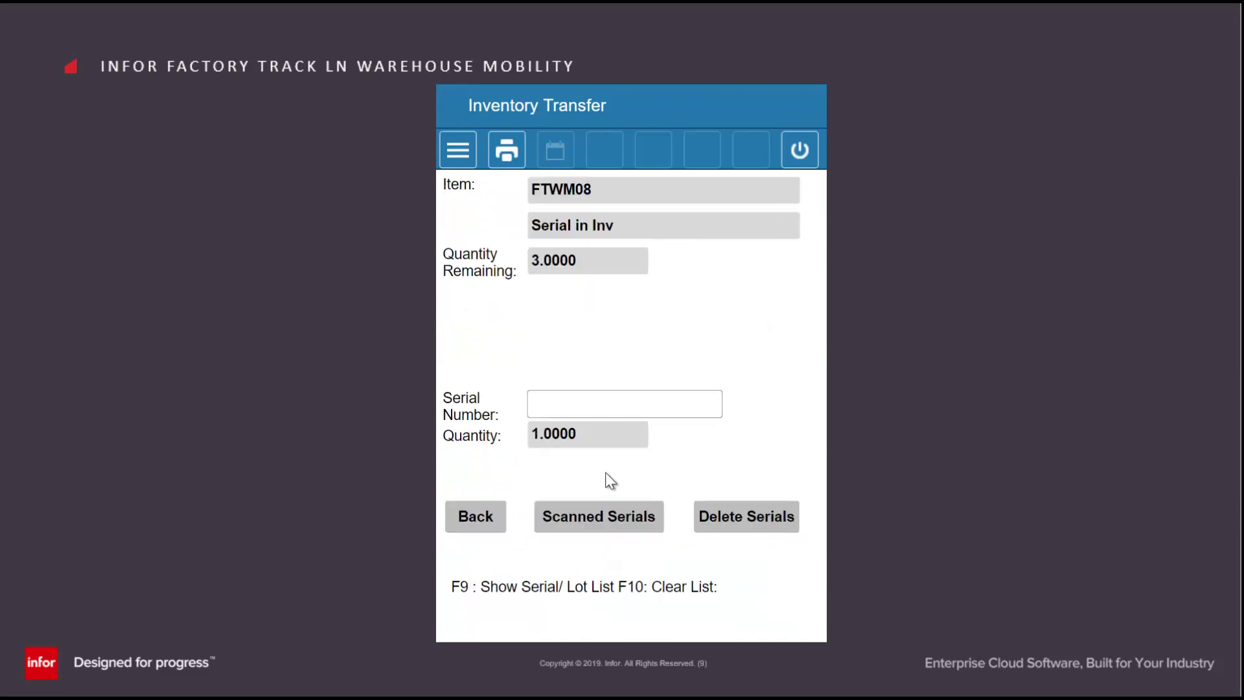
Enter serials SER-FTWM08-3080 and SER-FTWM08-3078, then check the Scanned Serials list.
click(616, 402)
text(SER-FTWM08-3080)
key(Tab)
click(573, 403)
text(SER-FTWM08-3078)
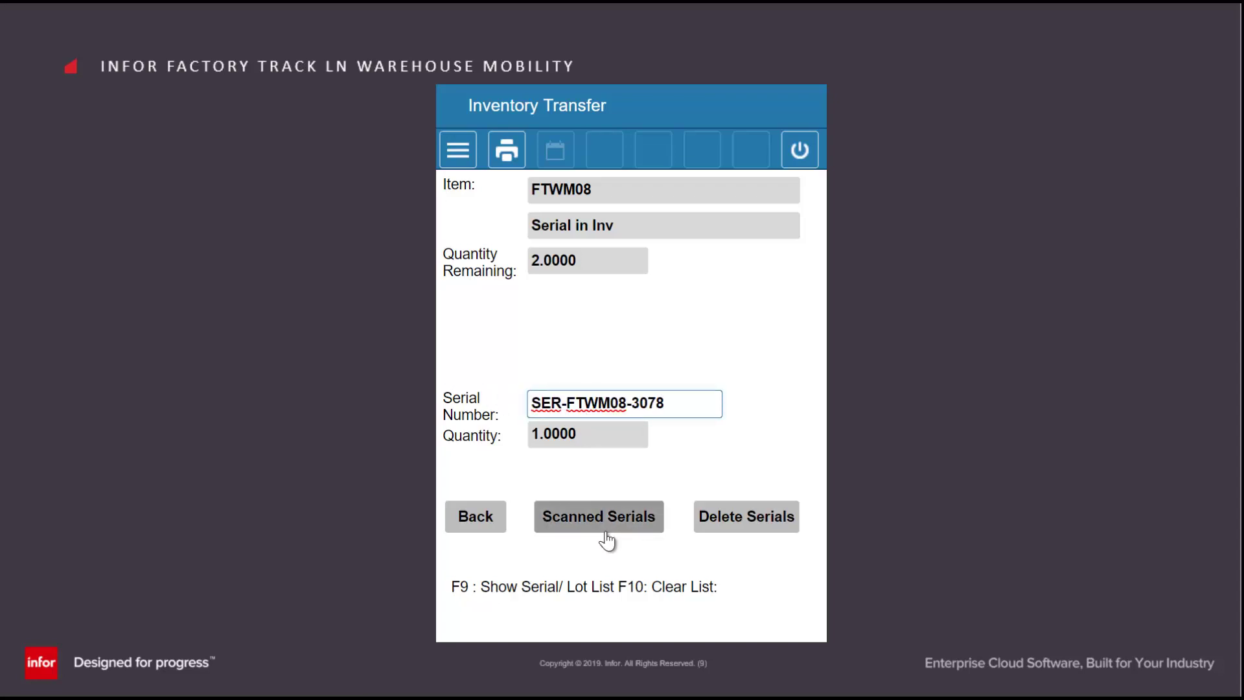
click(598, 533)
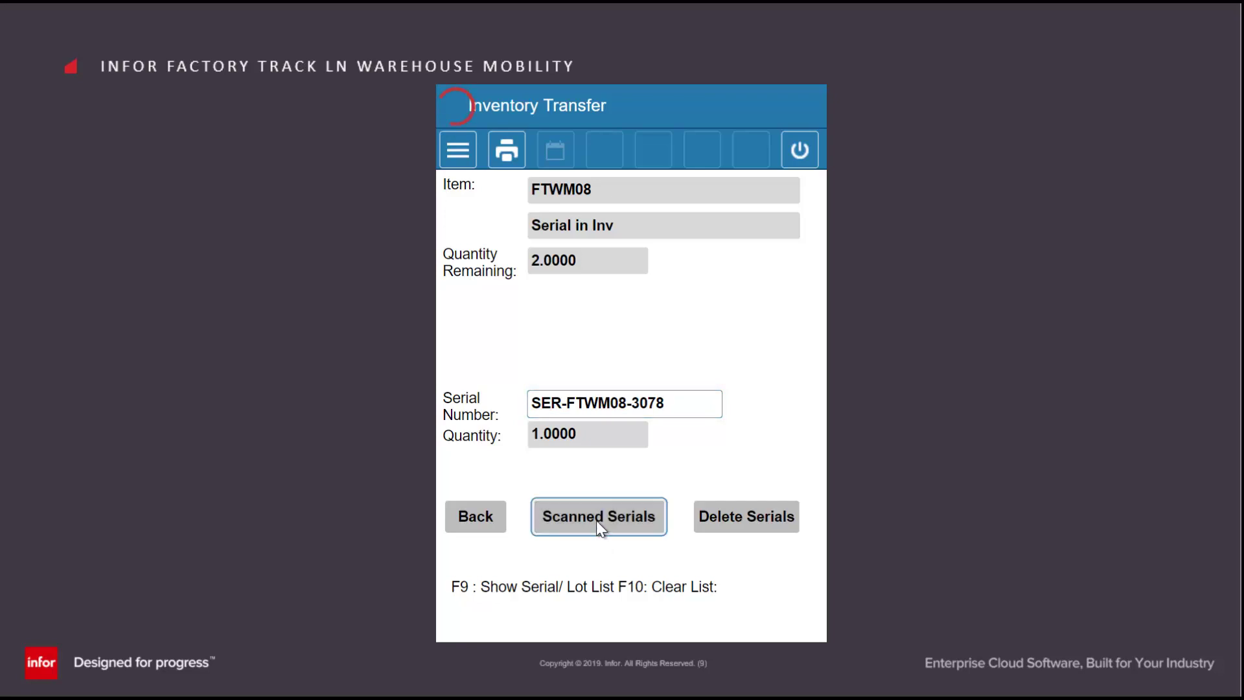
click(595, 519)
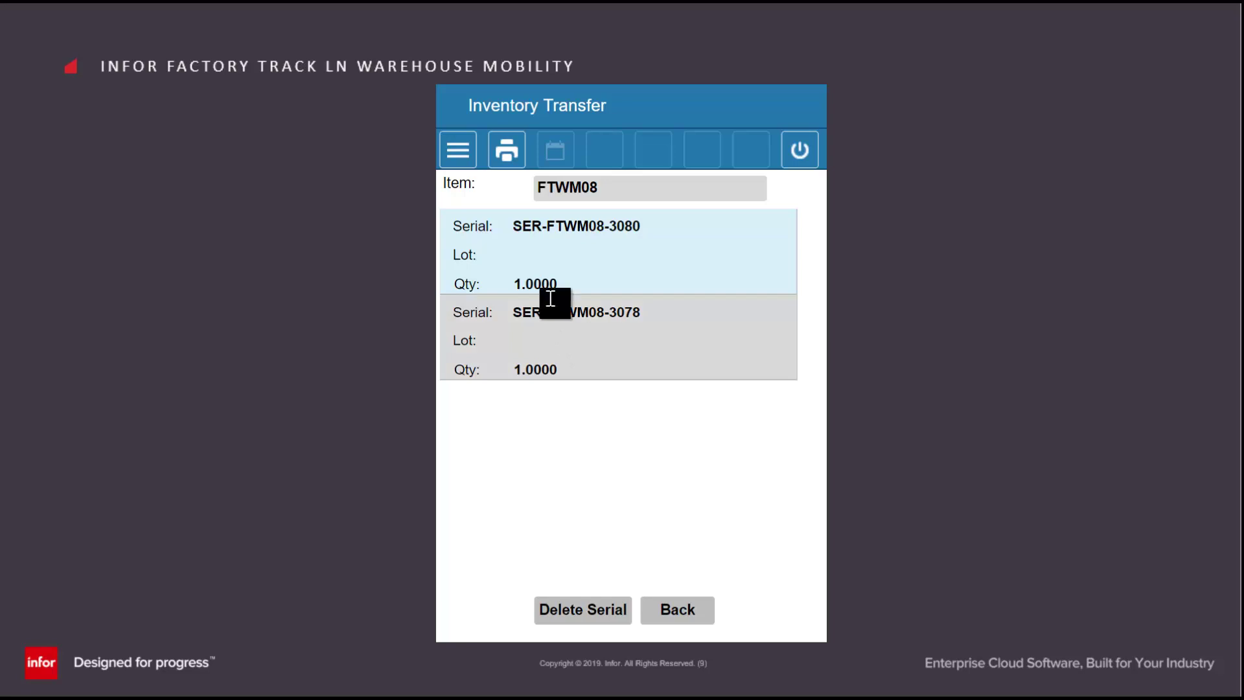
click(675, 614)
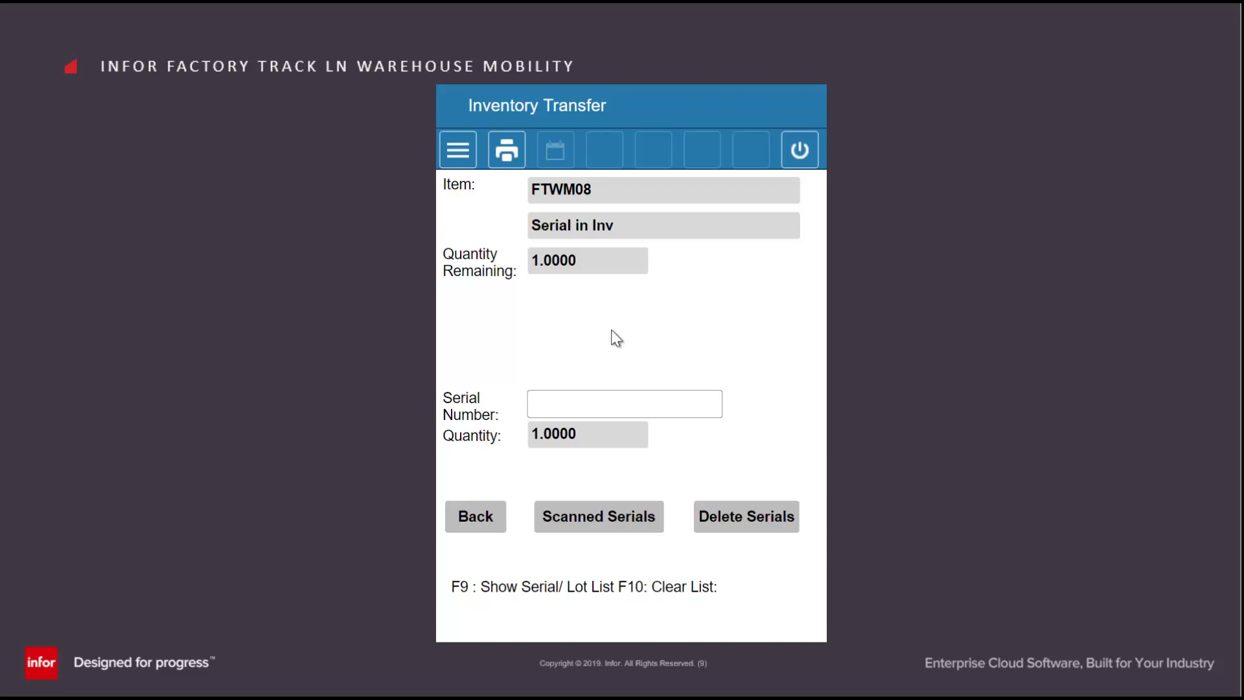
Enter the last serial SER-FTWM08-3077 to finish the transfer and acknowledge success.
click(619, 398)
key(ctrl+v)
key(Return)
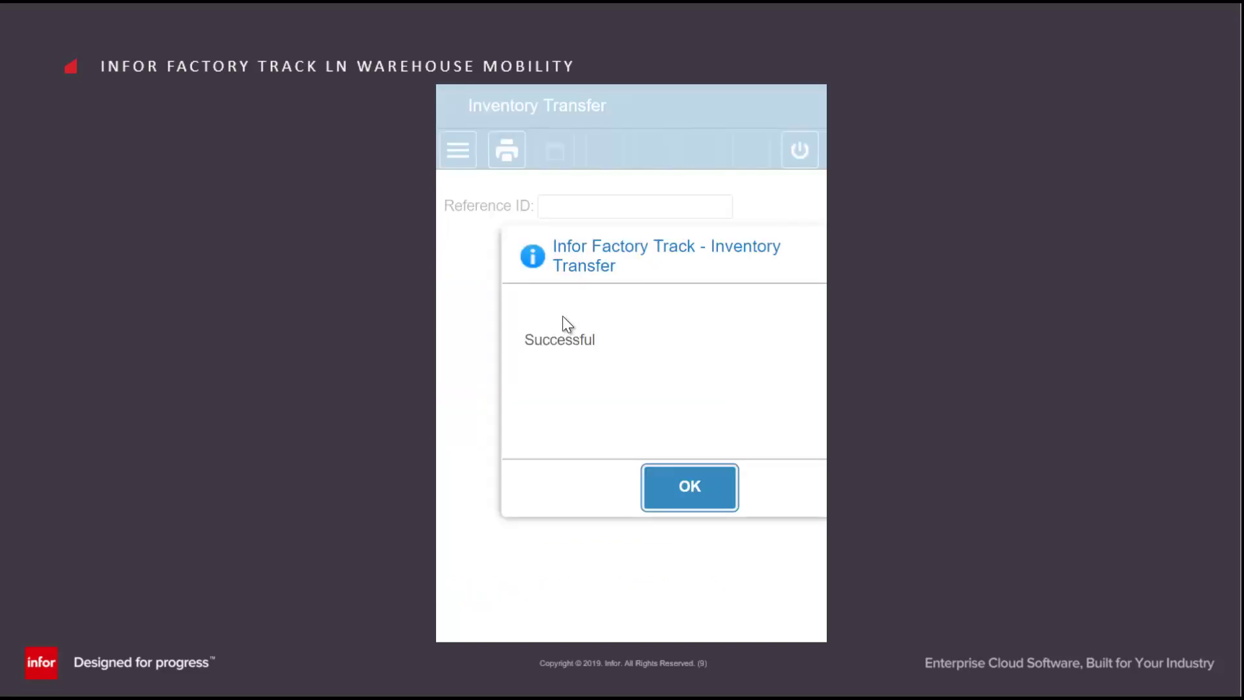
click(695, 492)
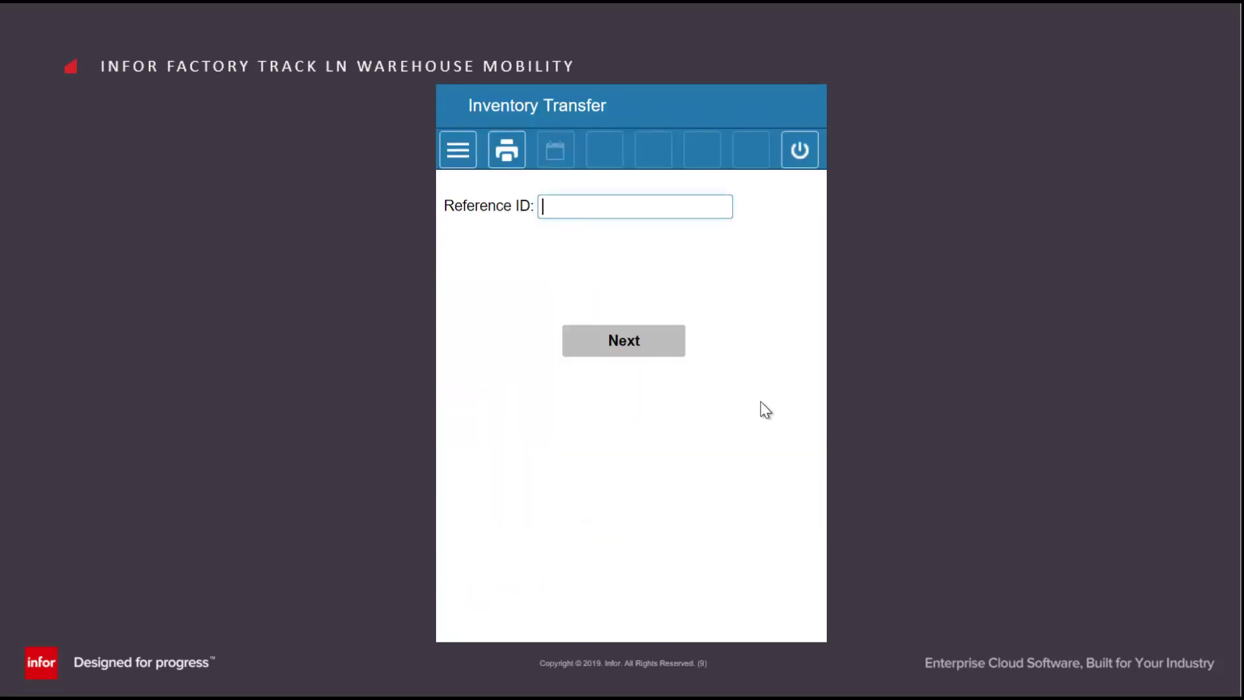